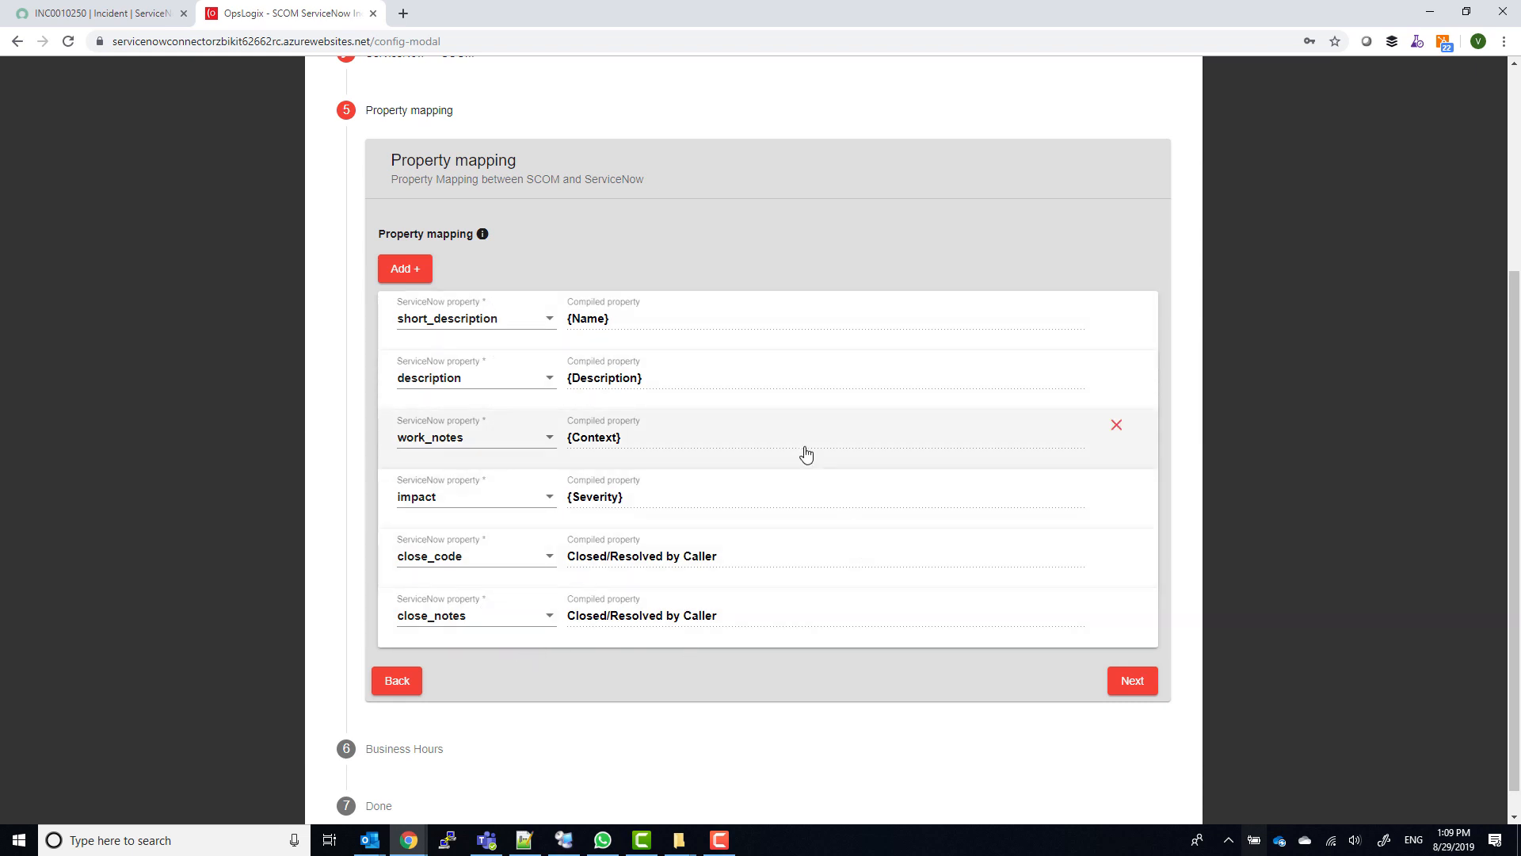
# Examine the SCOM property that the short_description mapping is compiled from.
pyautogui.click(507, 337)
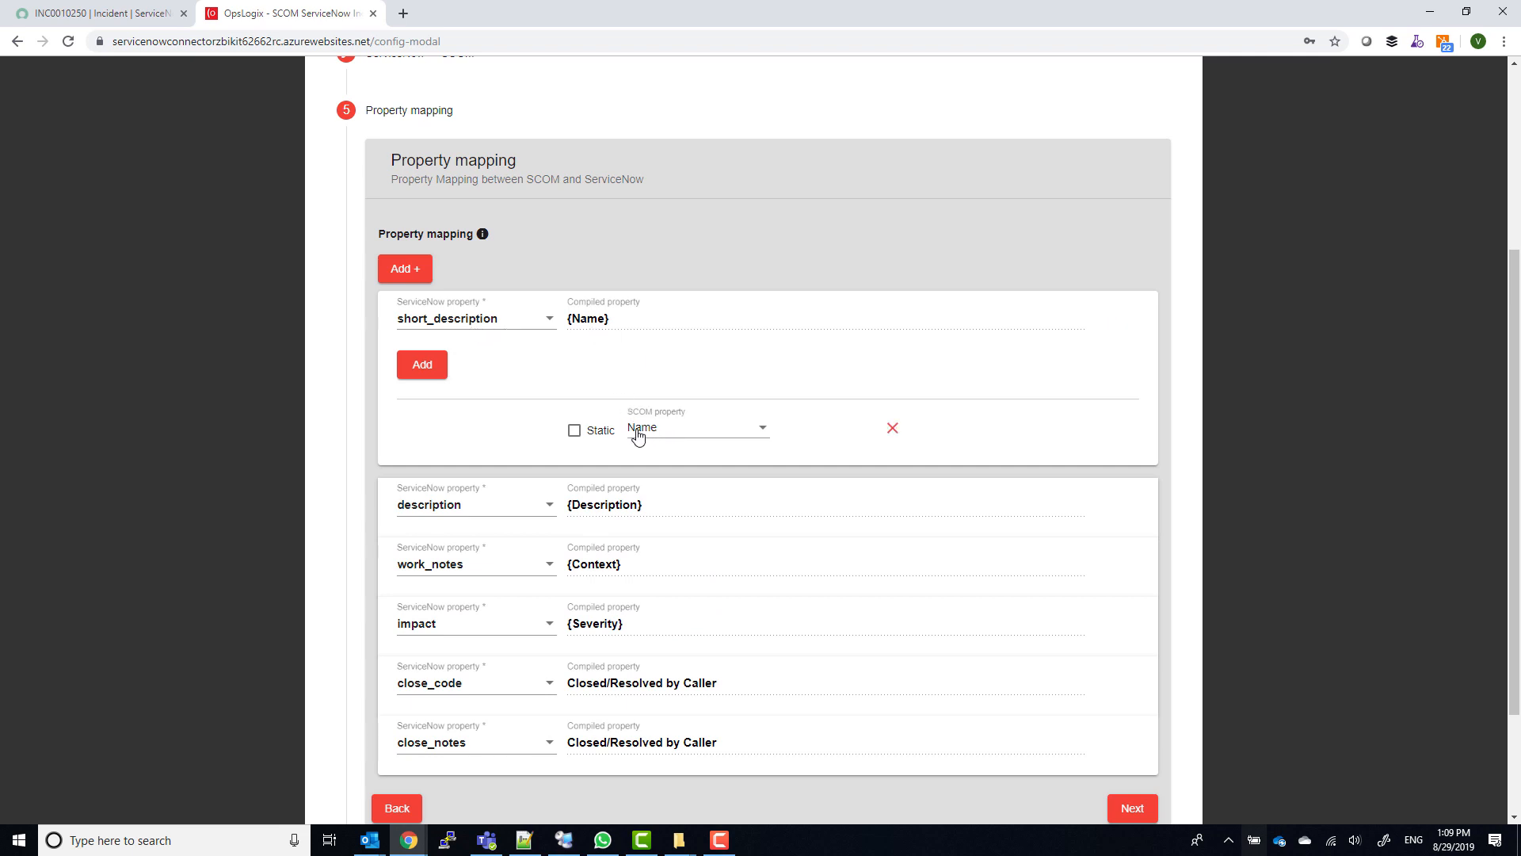
pyautogui.click(620, 329)
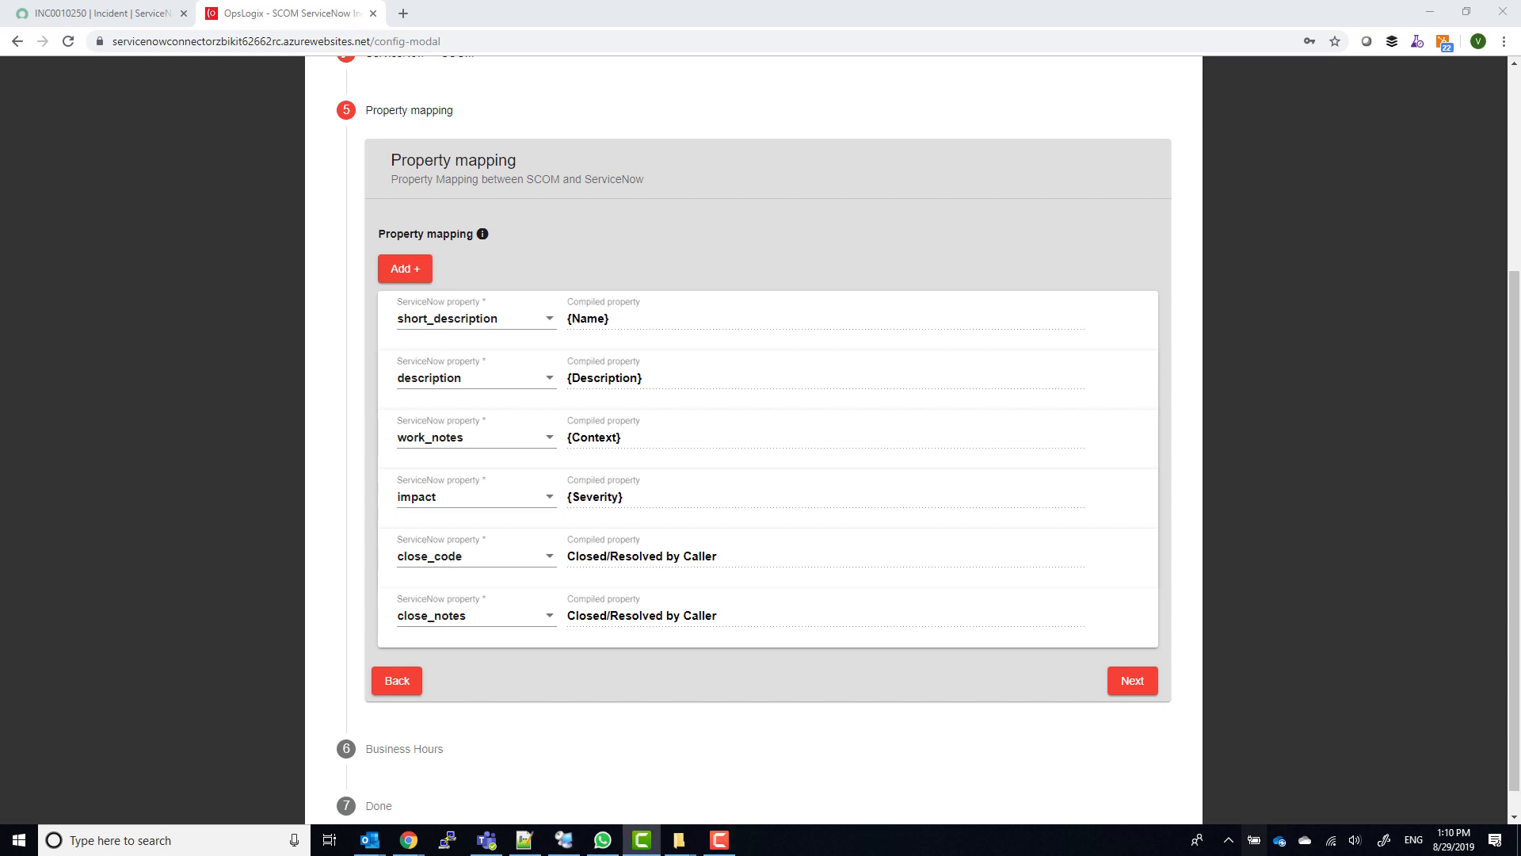
# Add a new property mapping for the ServiceNow property work_notes and expand its details.
pyautogui.click(418, 274)
pyautogui.click(418, 274)
pyautogui.click(493, 318)
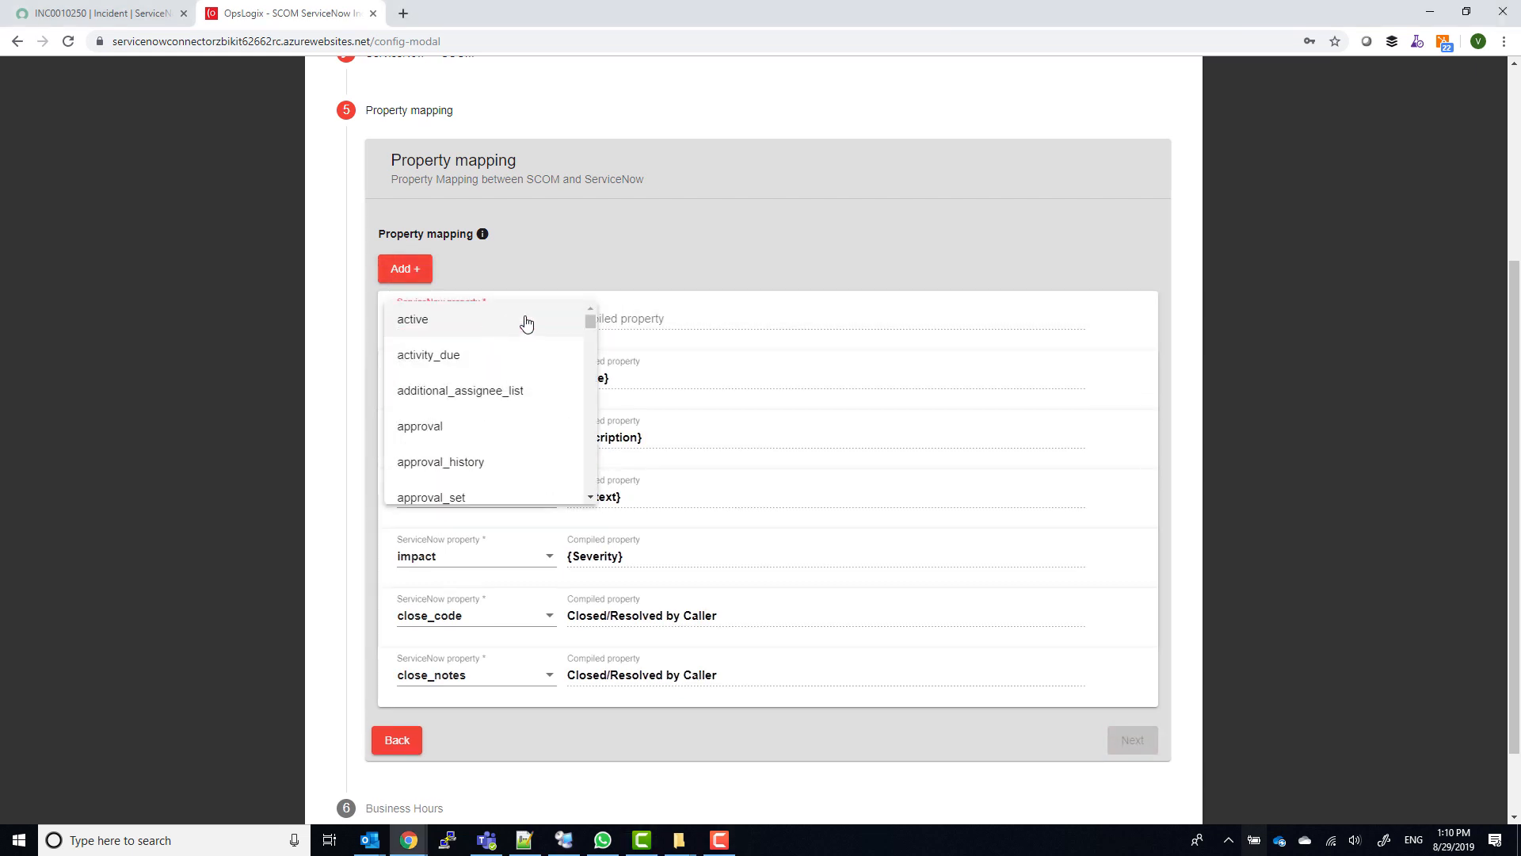
pyautogui.moveTo(587, 316); pyautogui.dragTo(587, 483)
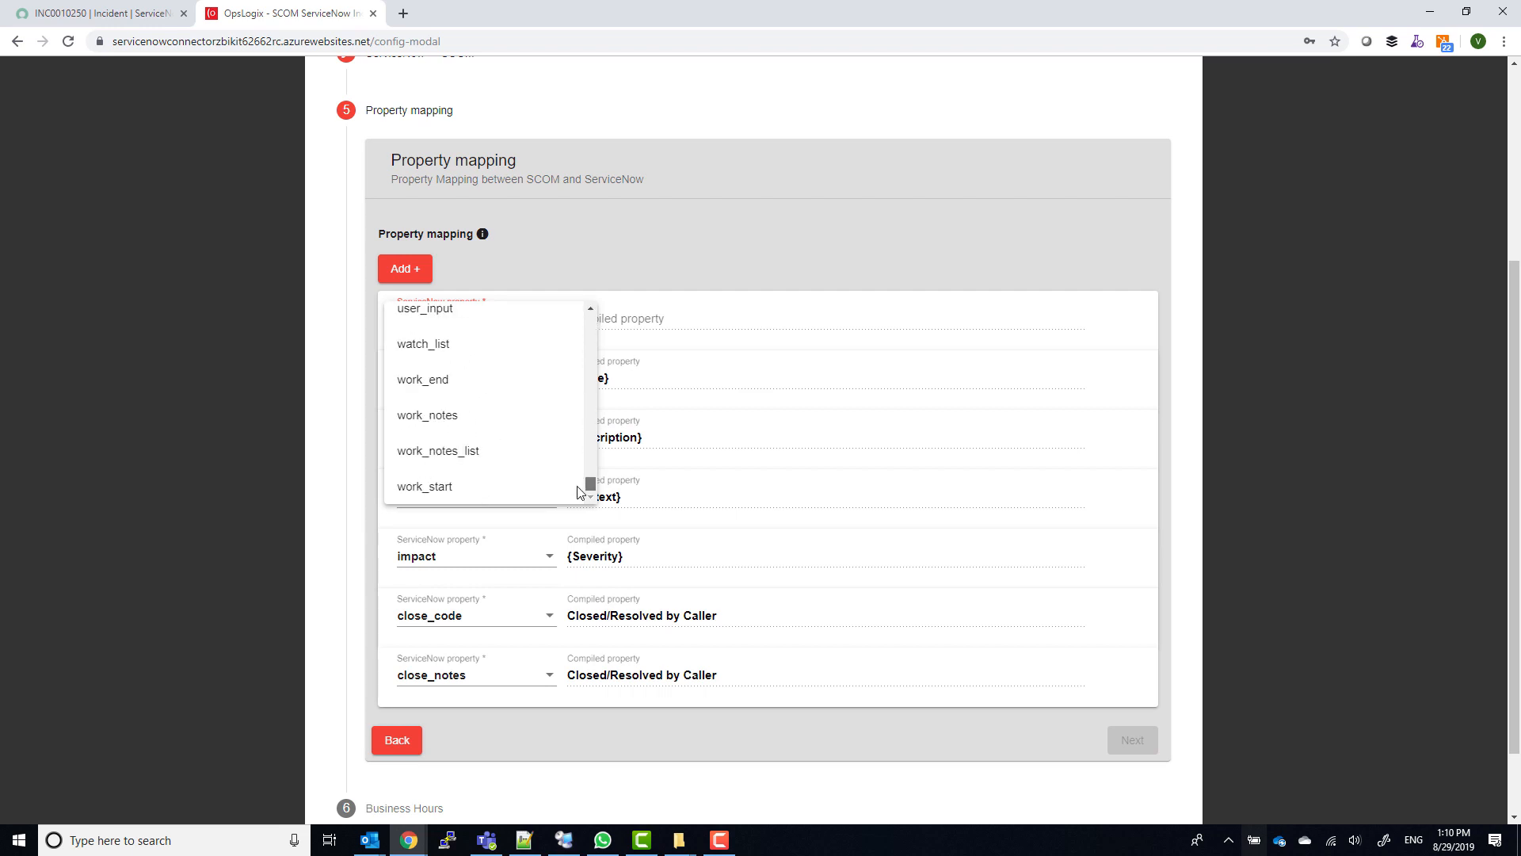
pyautogui.click(469, 418)
pyautogui.click(695, 325)
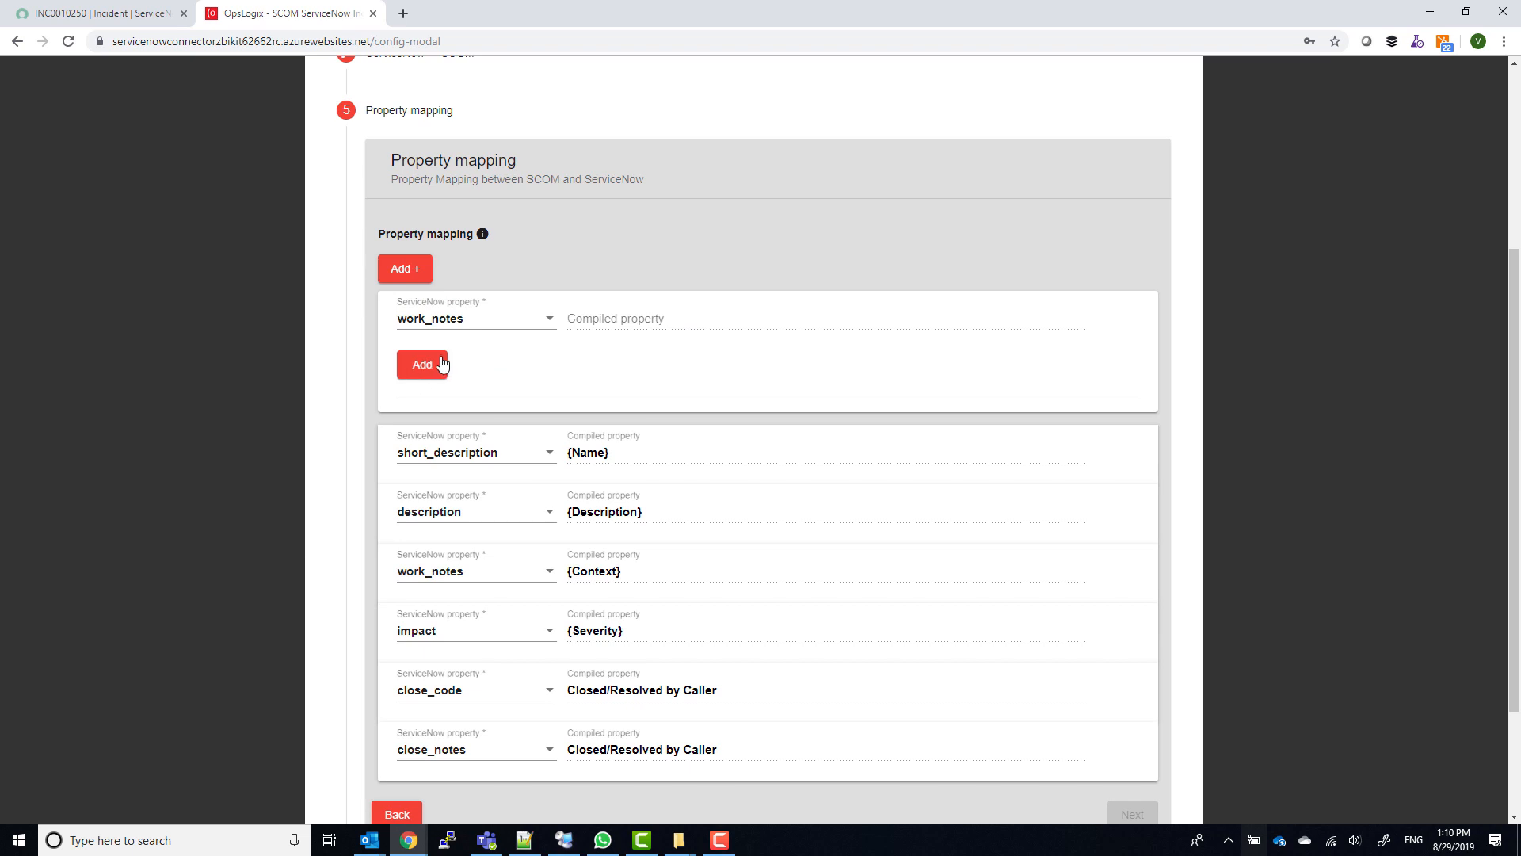
# Compile the new work_notes mapping from the non-static SCOM property Context.
pyautogui.click(414, 366)
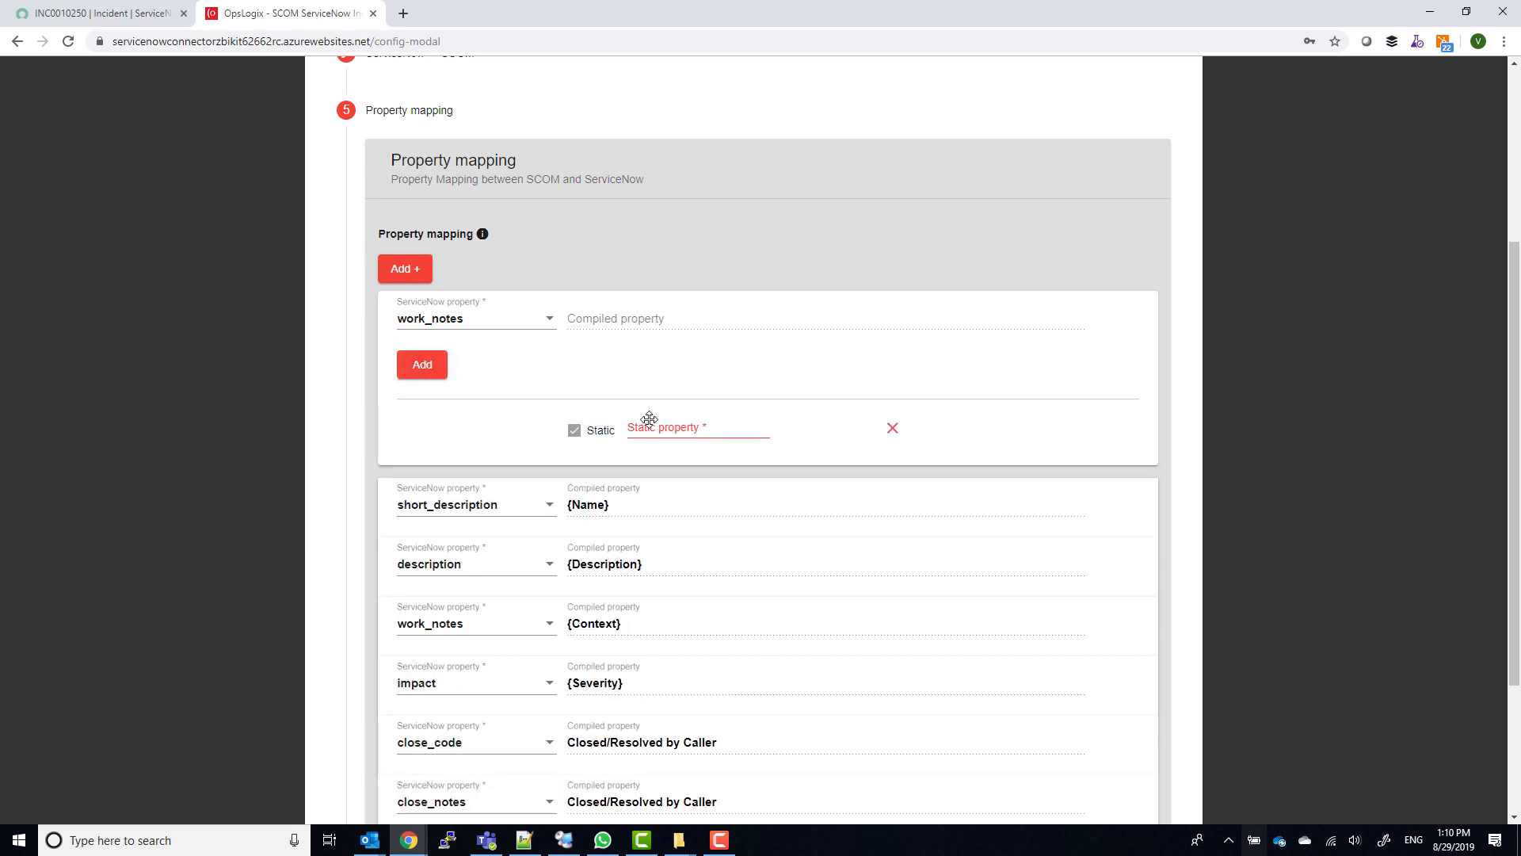
pyautogui.click(659, 429)
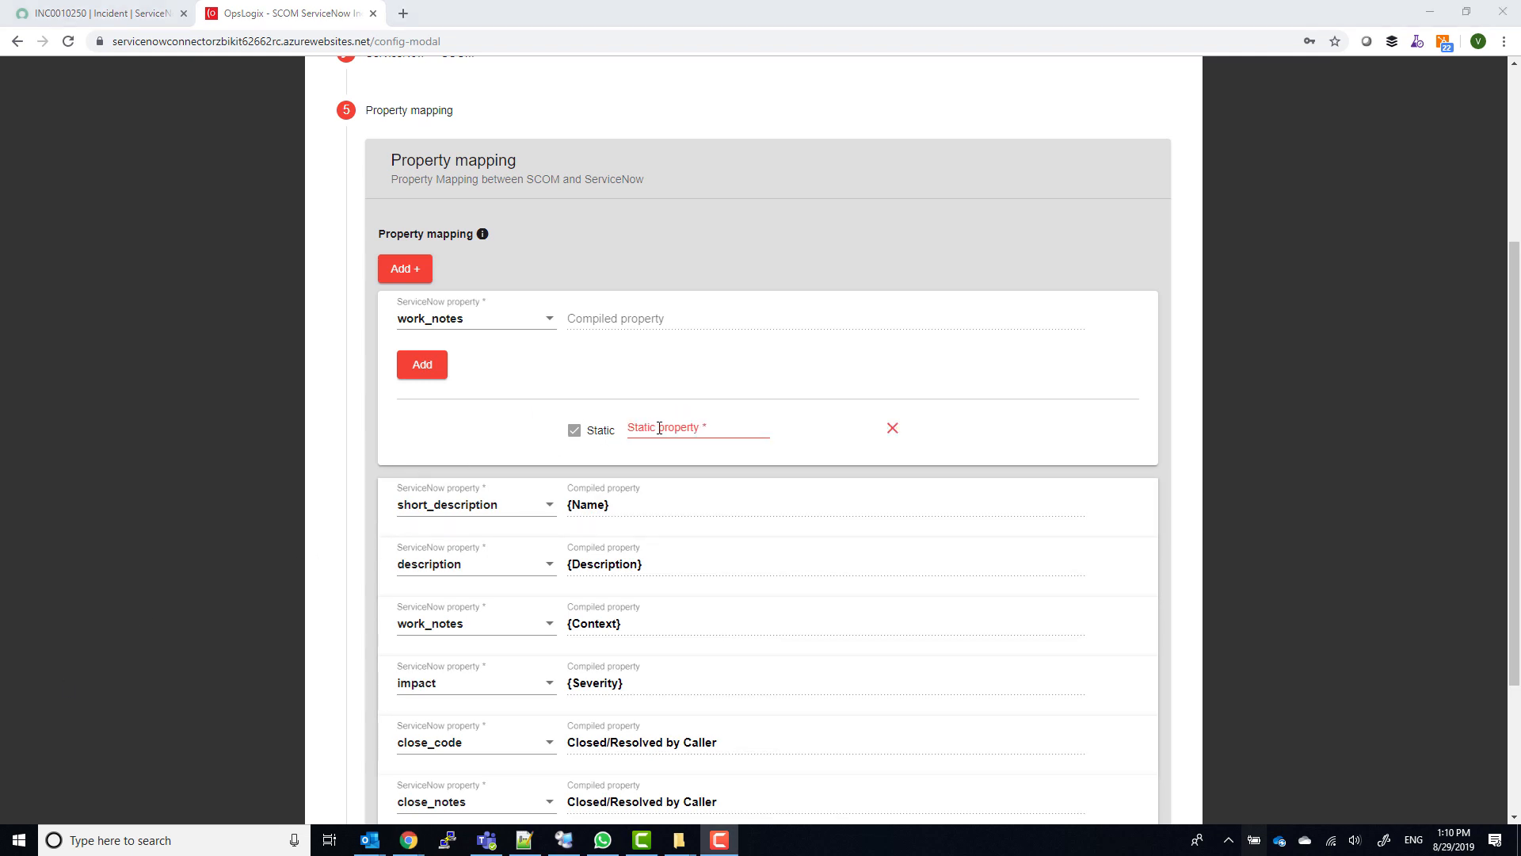
pyautogui.click(573, 432)
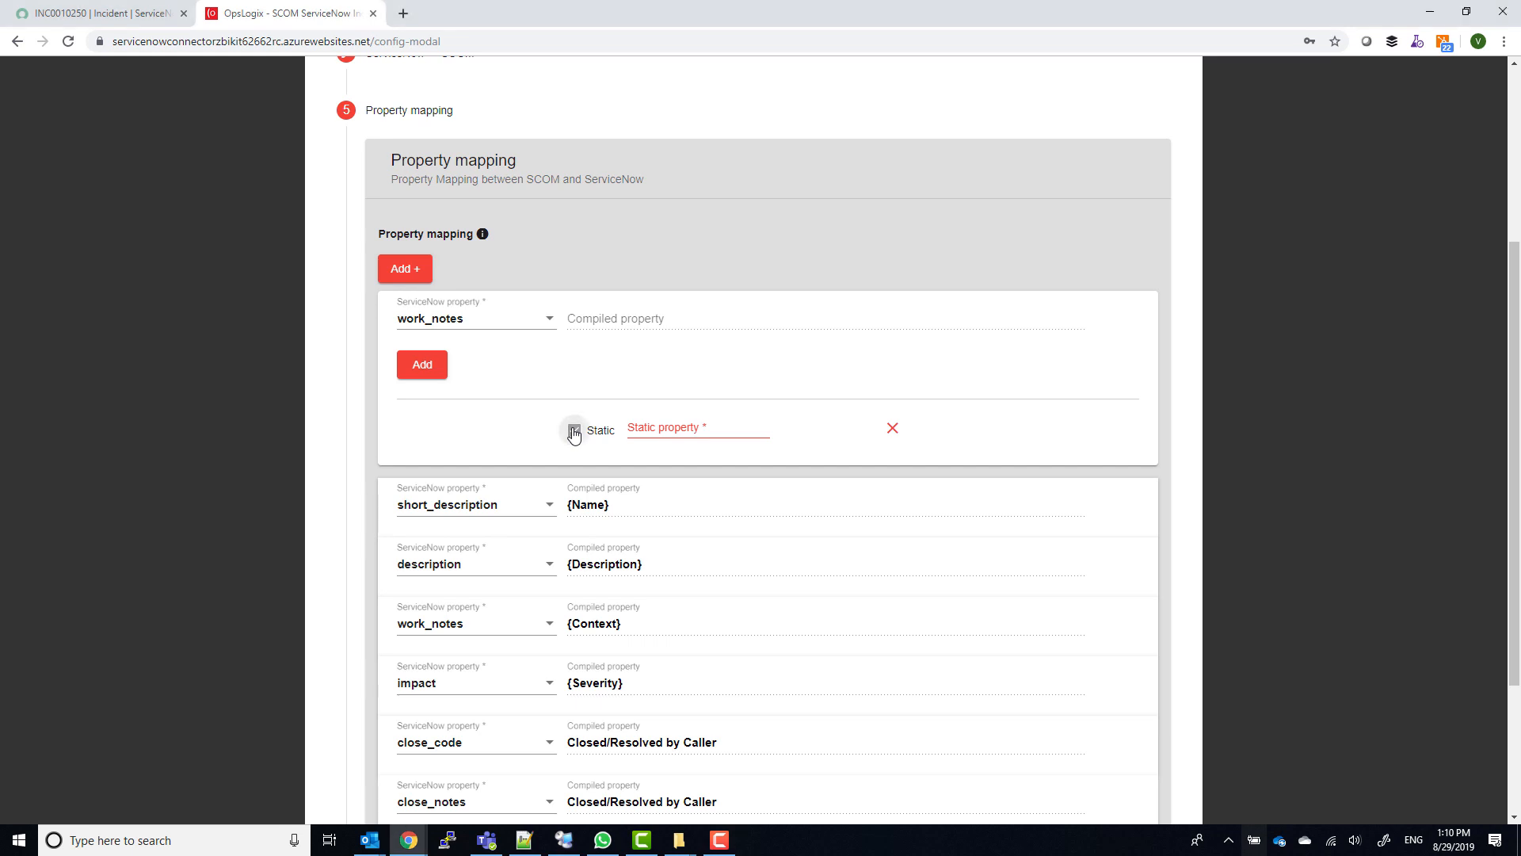
pyautogui.click(749, 434)
pyautogui.moveTo(857, 435); pyautogui.dragTo(858, 439)
pyautogui.click(717, 512)
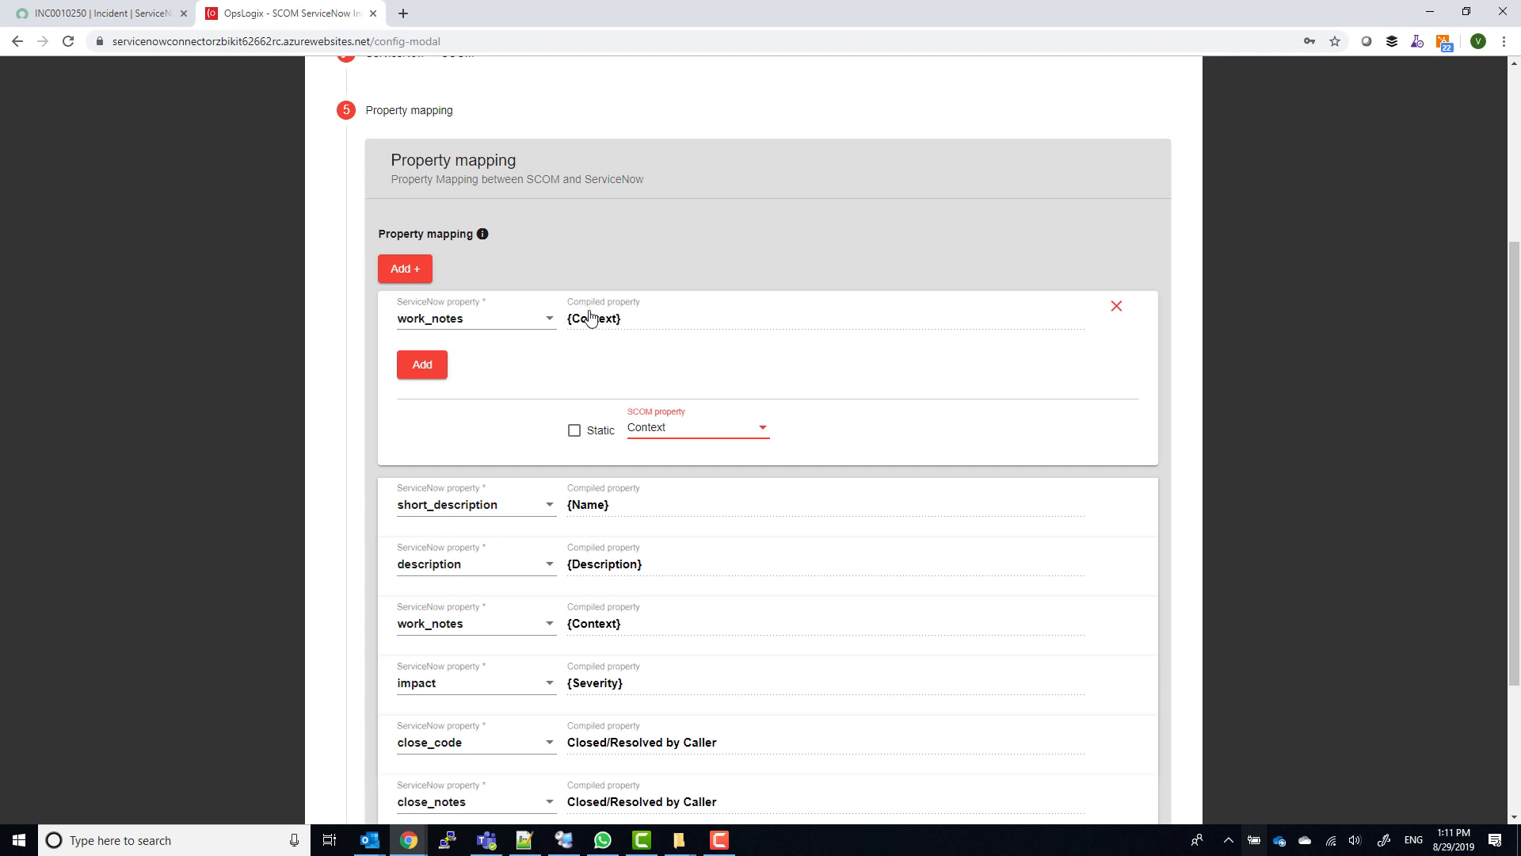
pyautogui.click(633, 324)
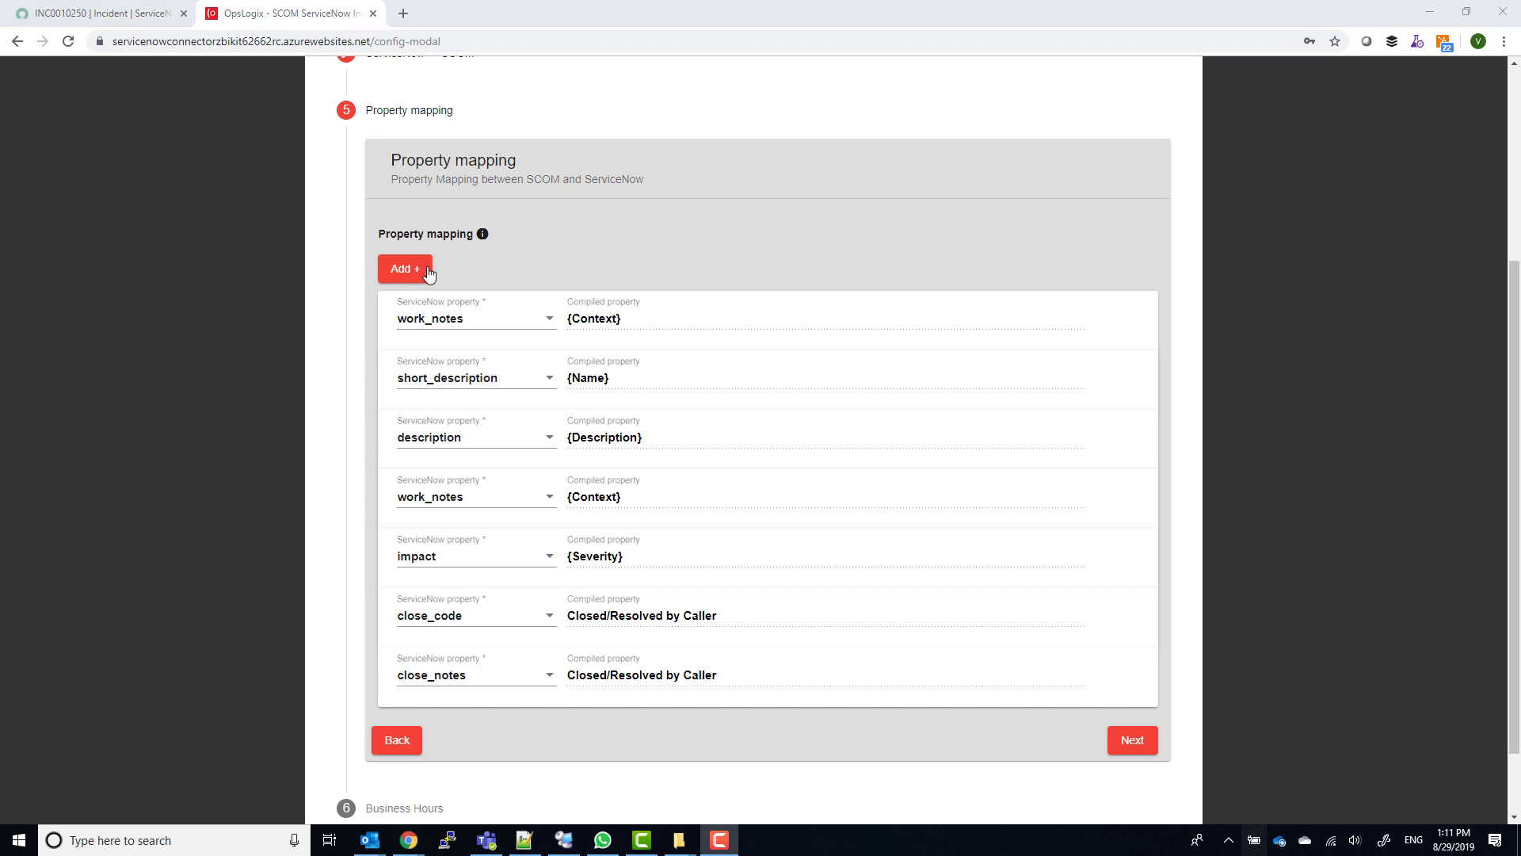
# Add a property mapping for comments with the static text "Incident created by Opslogix connector".
pyautogui.click(417, 272)
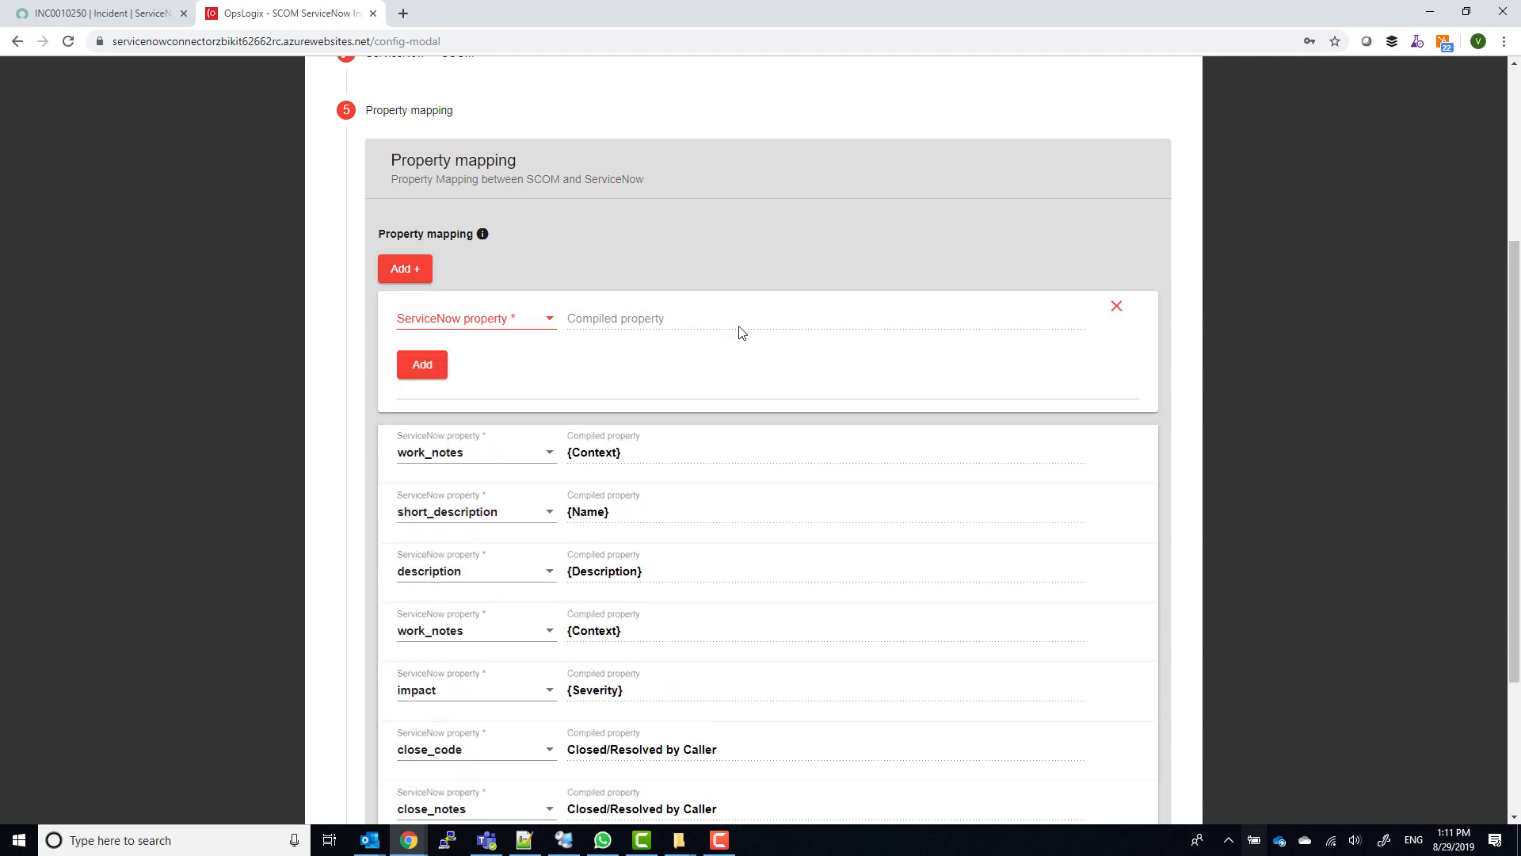
pyautogui.click(546, 321)
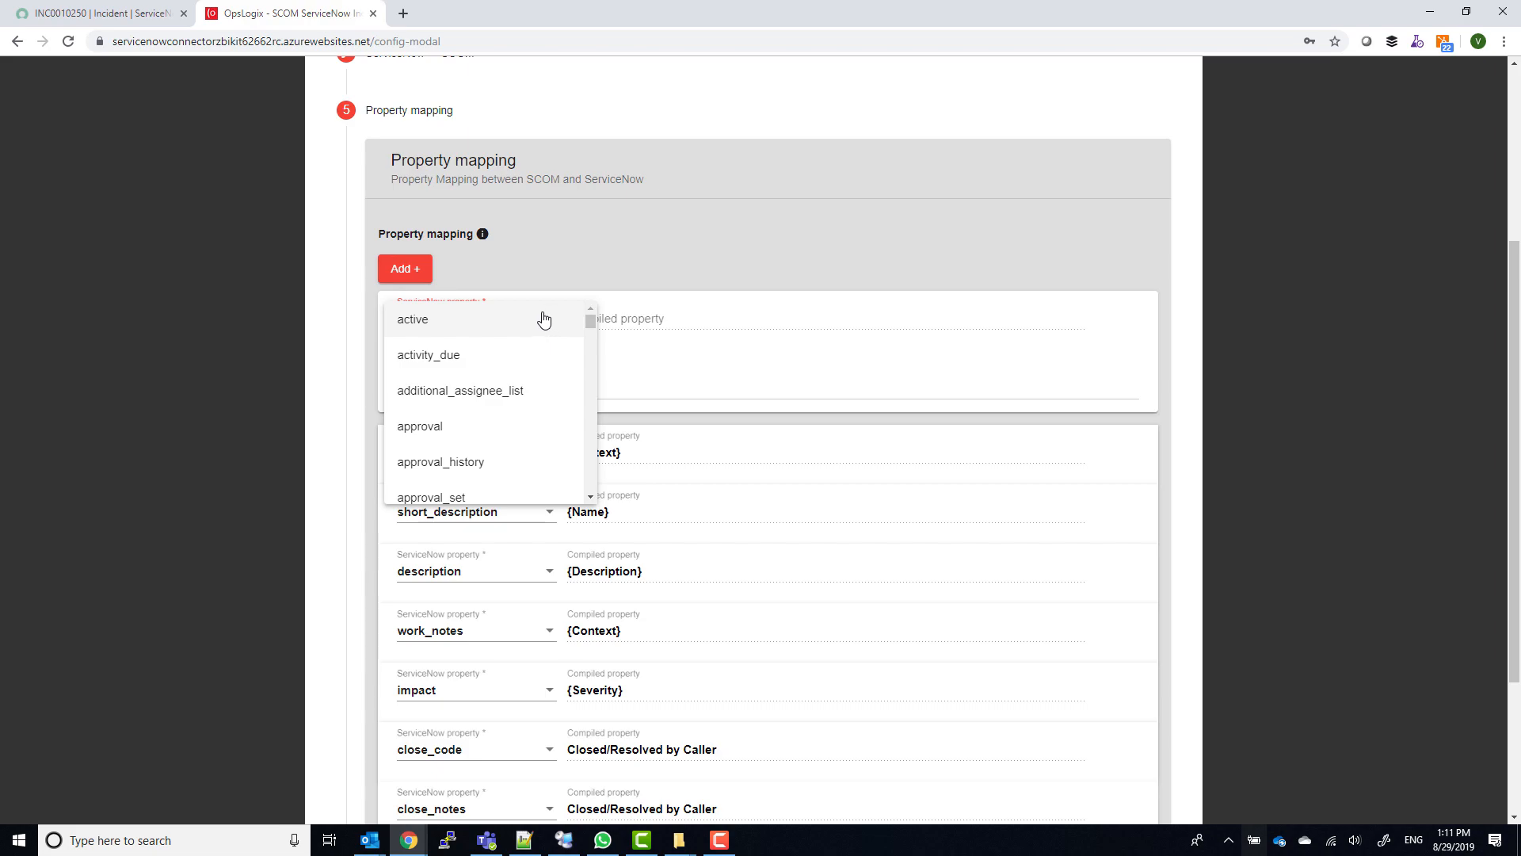
pyautogui.moveTo(589, 323); pyautogui.dragTo(588, 366)
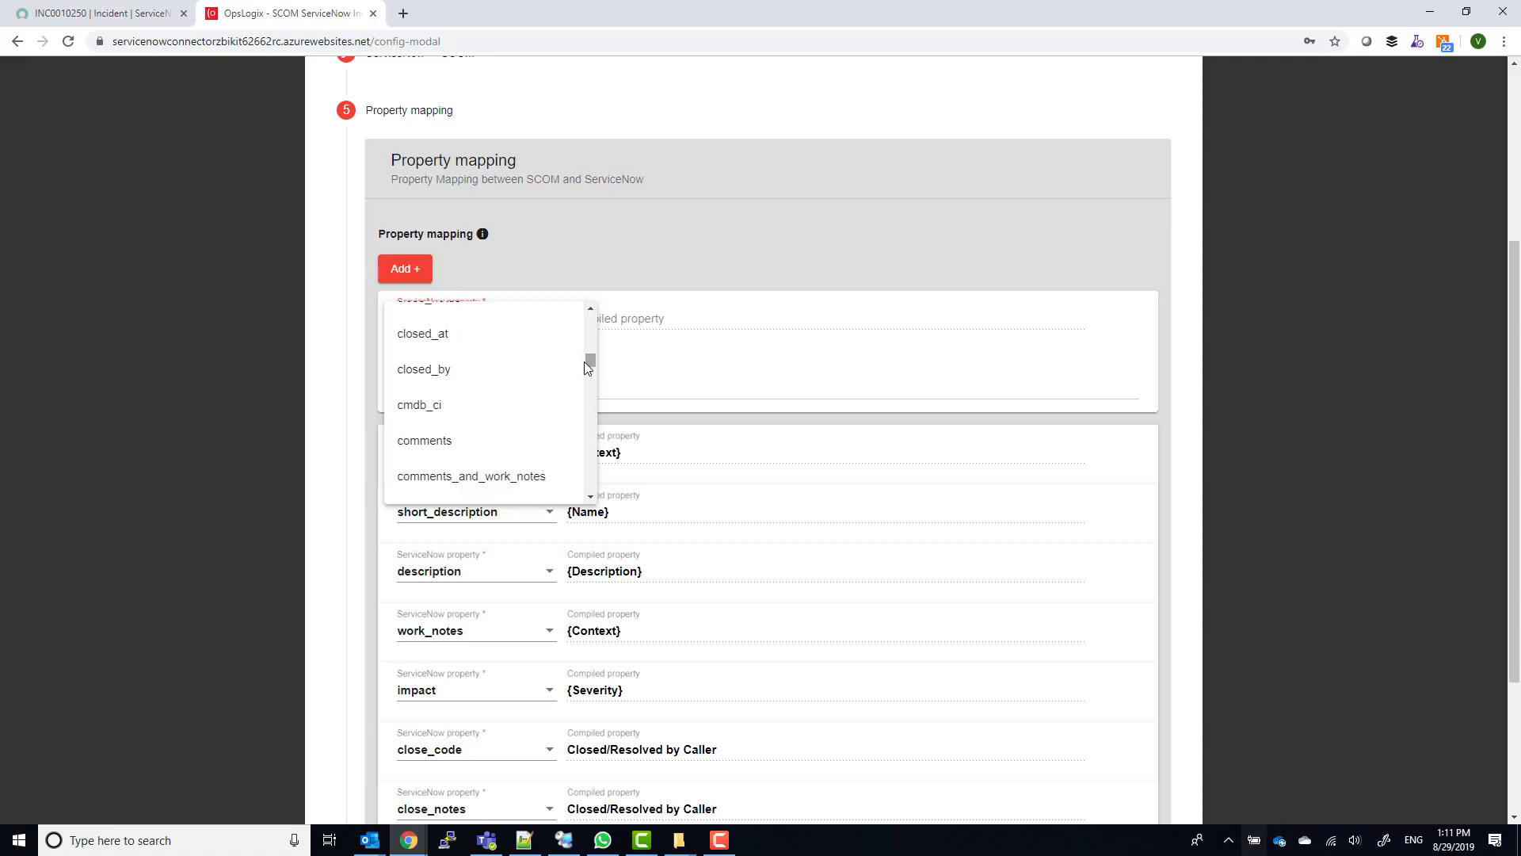
pyautogui.click(503, 438)
pyautogui.click(428, 369)
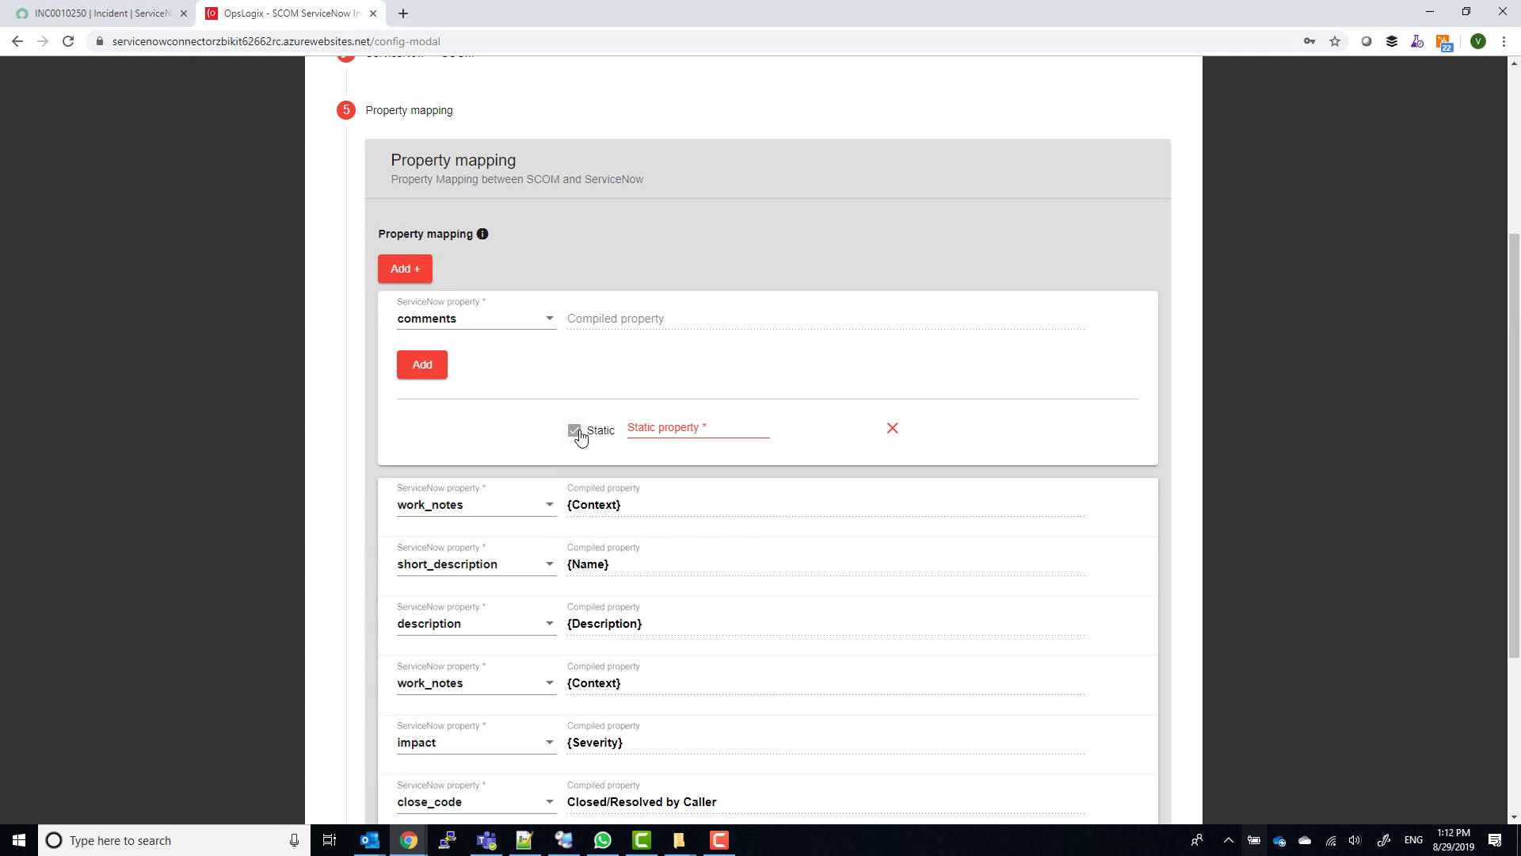
pyautogui.click(638, 428)
pyautogui.write('Incident')
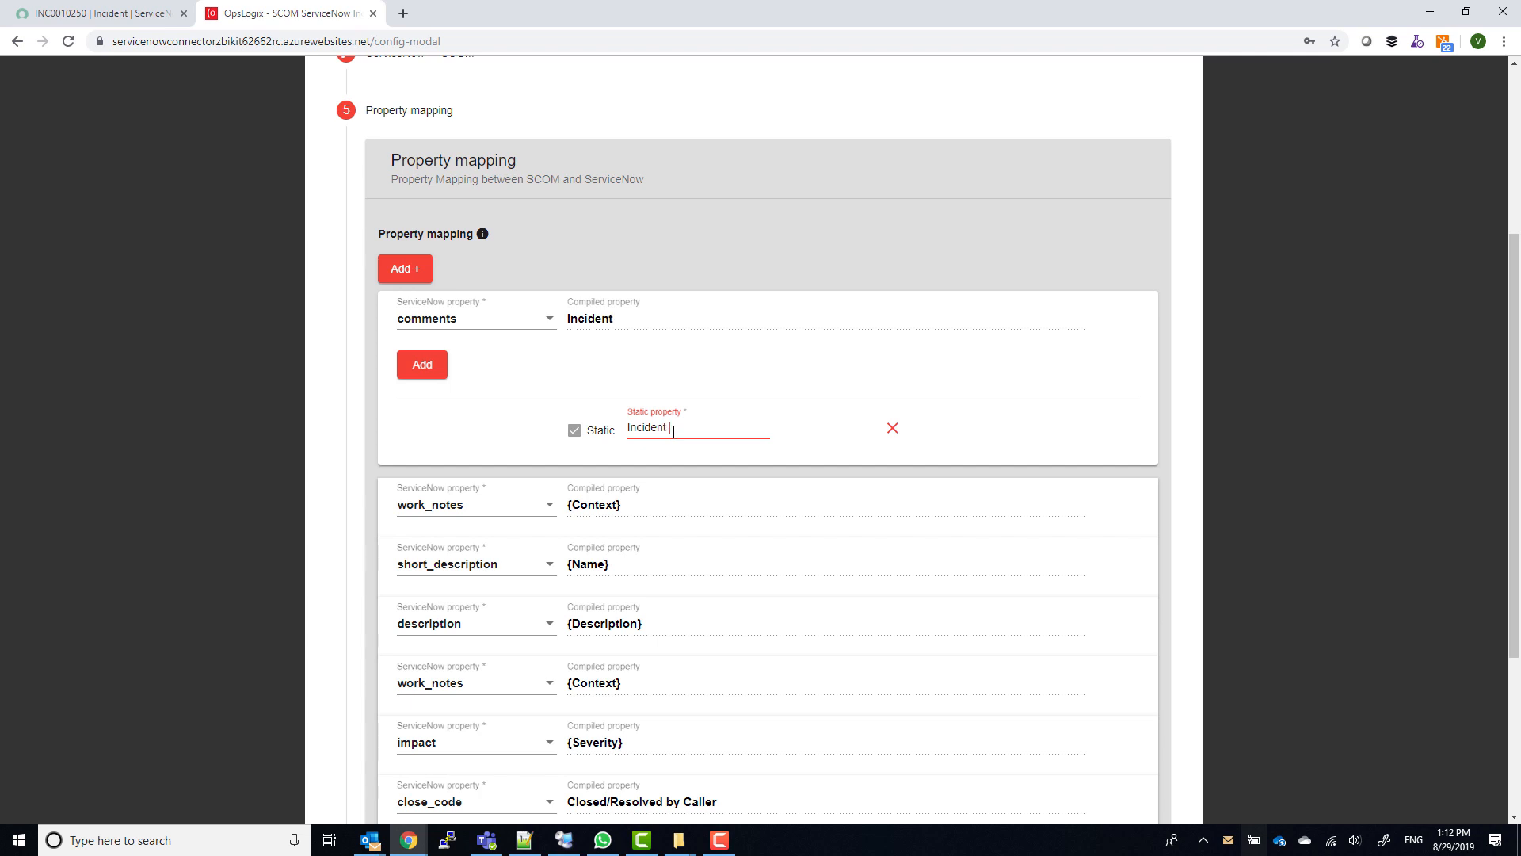
pyautogui.write(' created by Opslogix connector')
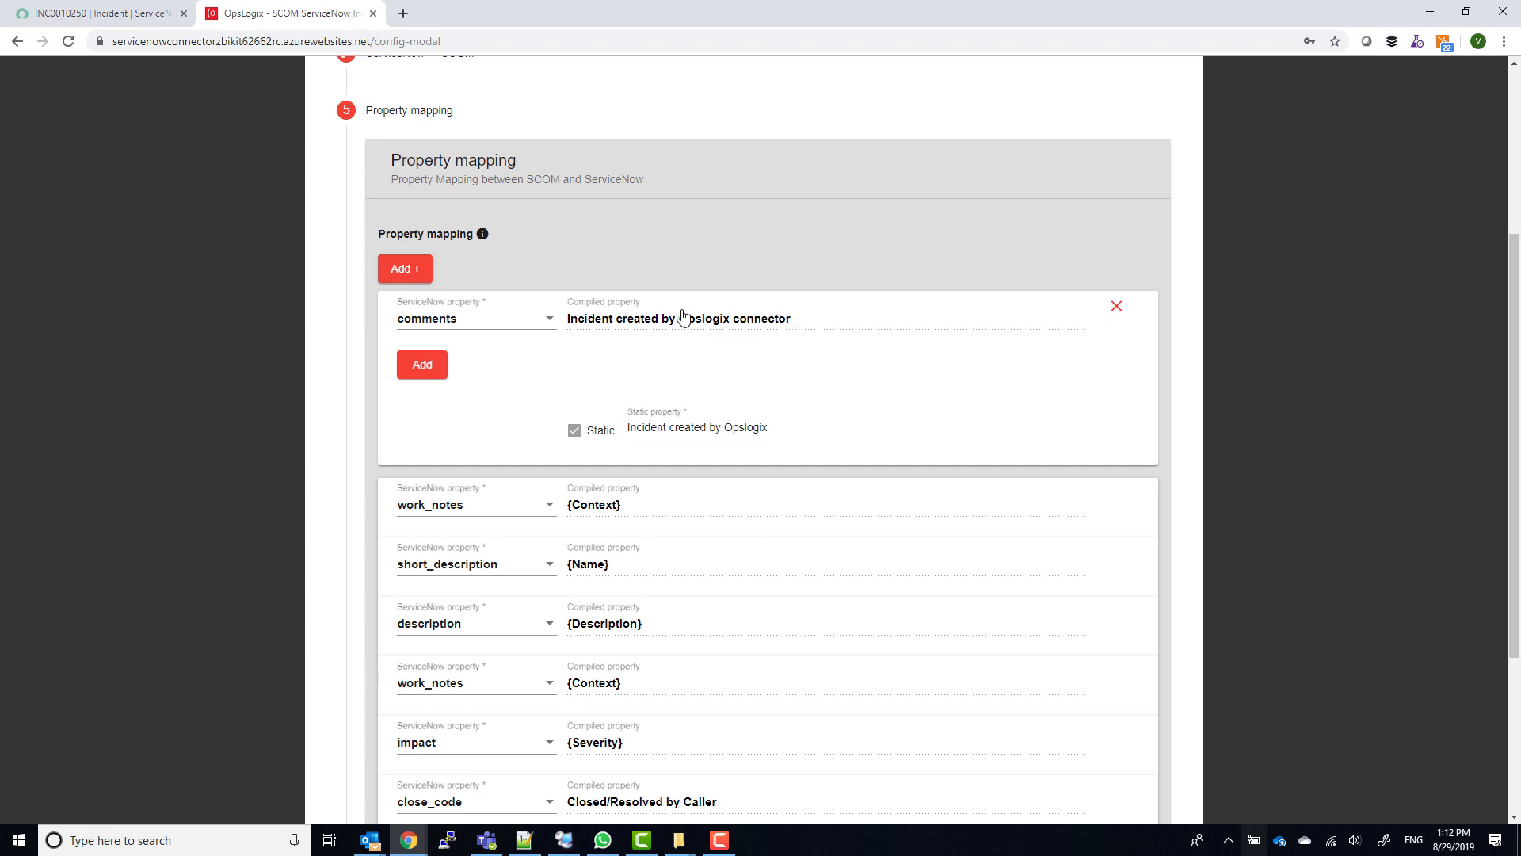
pyautogui.click(818, 325)
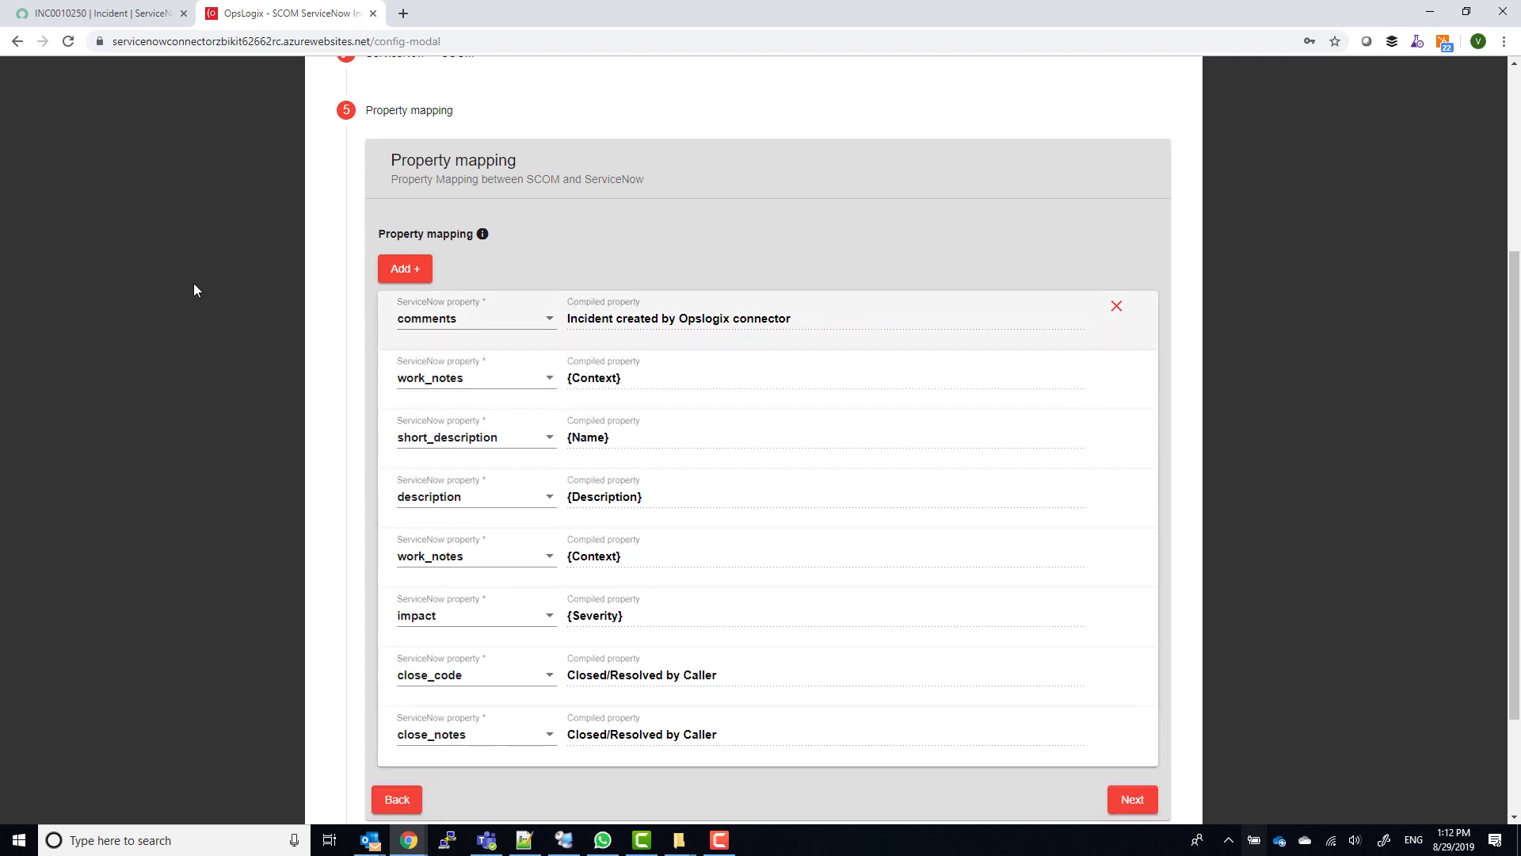
# Open the "Backup state for DB11G07" incident in ServiceNow and examine its Caller field.
pyautogui.press('F10')
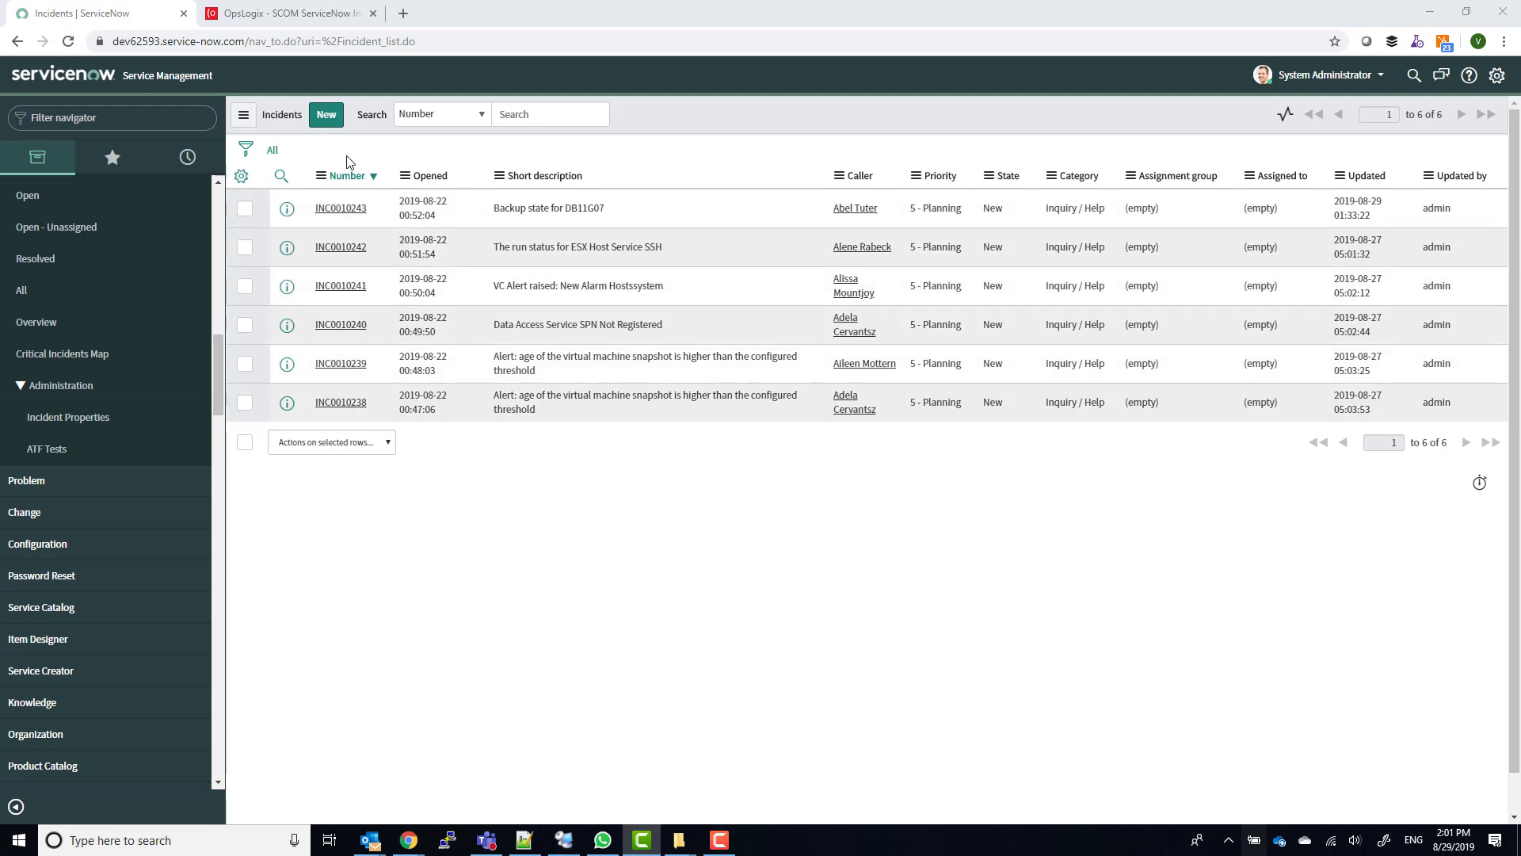
pyautogui.click(340, 209)
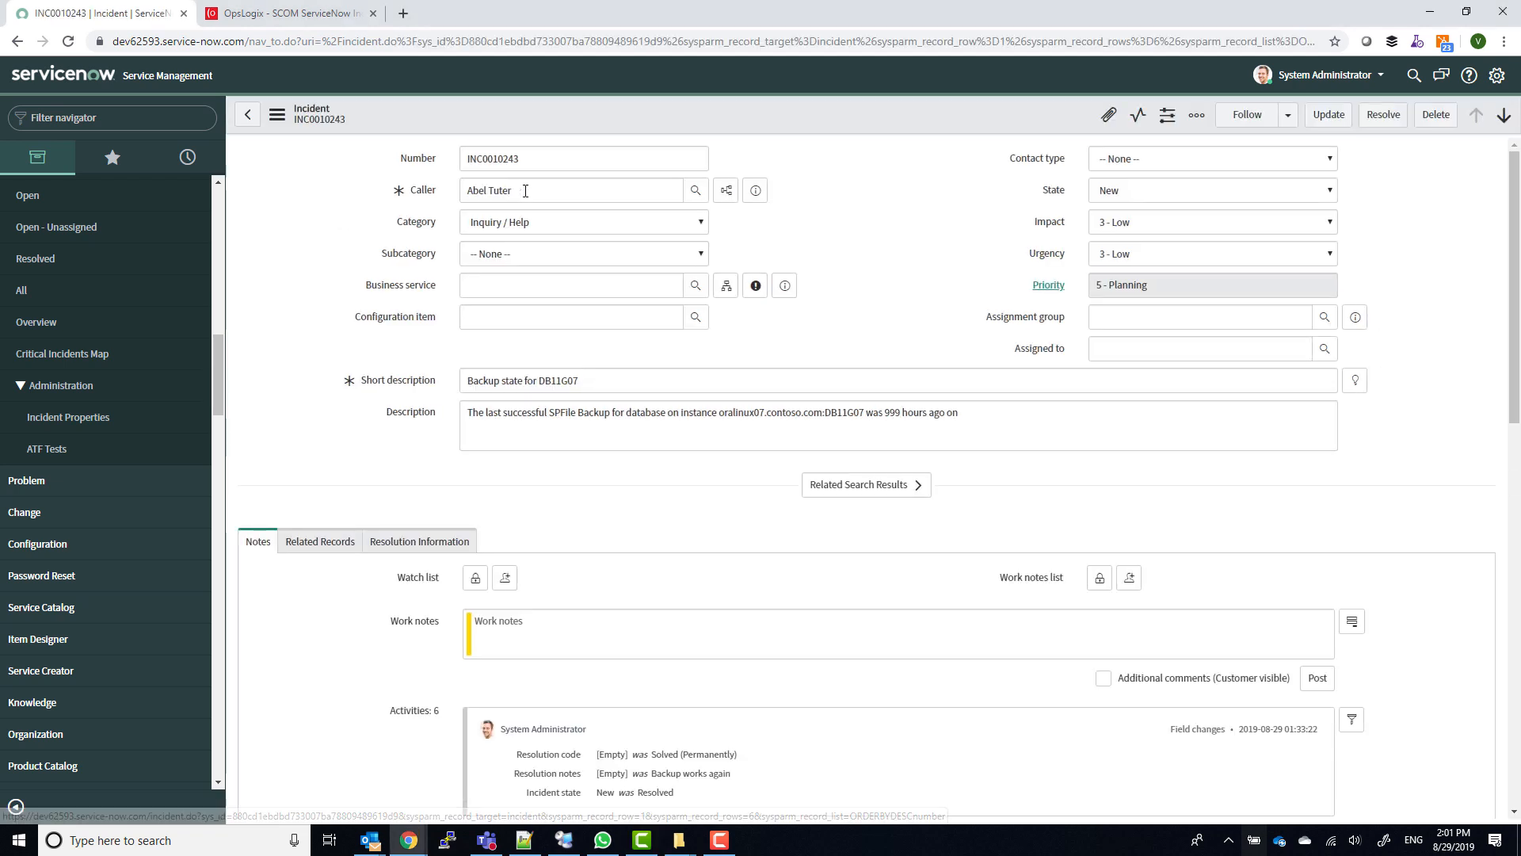
pyautogui.moveTo(496, 190); pyautogui.dragTo(399, 191)
pyautogui.click(439, 191)
pyautogui.click(426, 192)
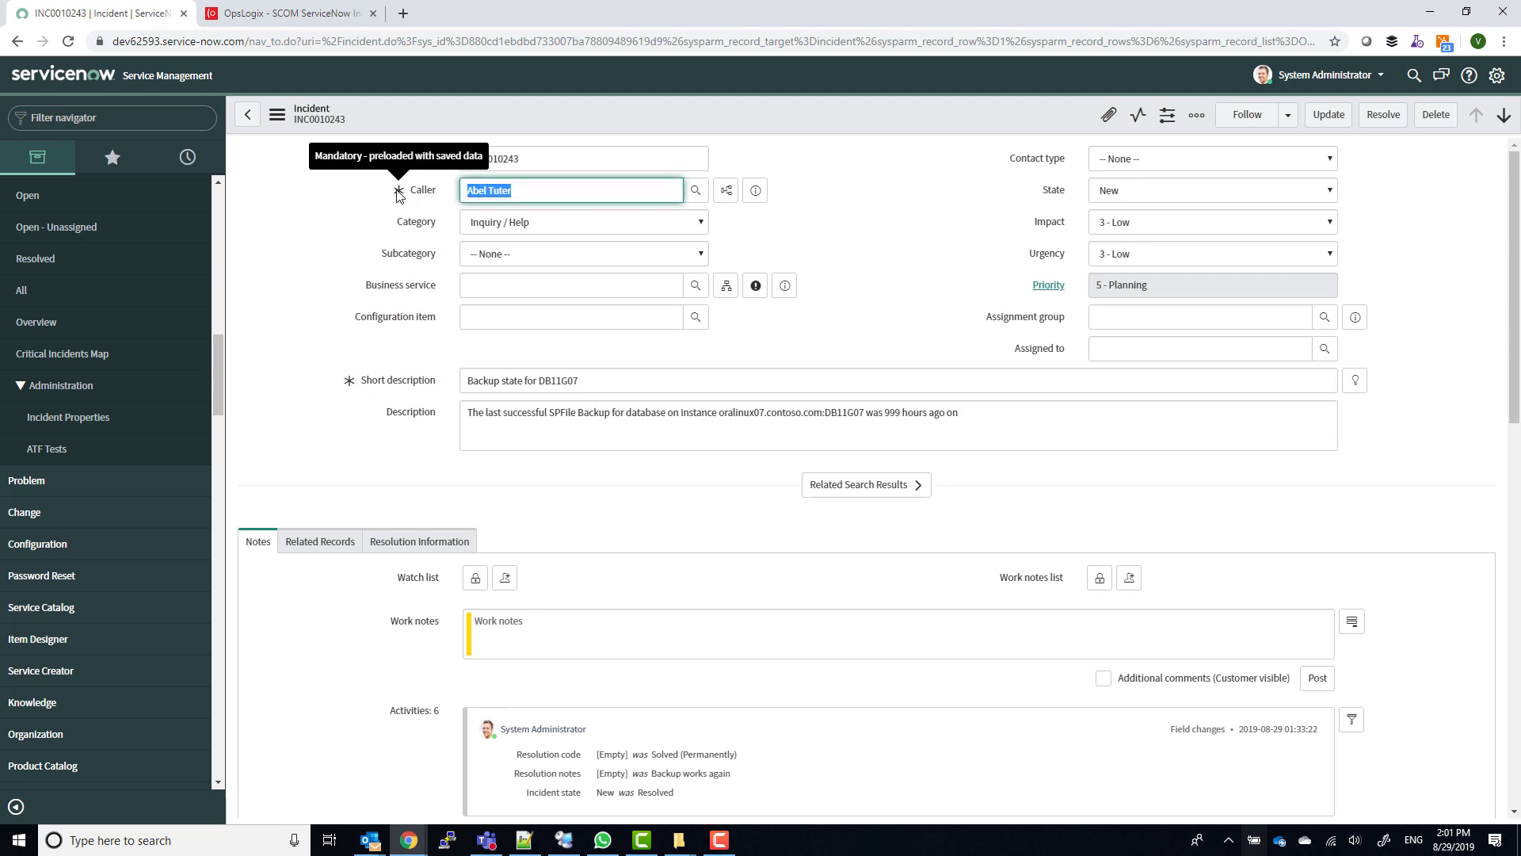
pyautogui.click(344, 215)
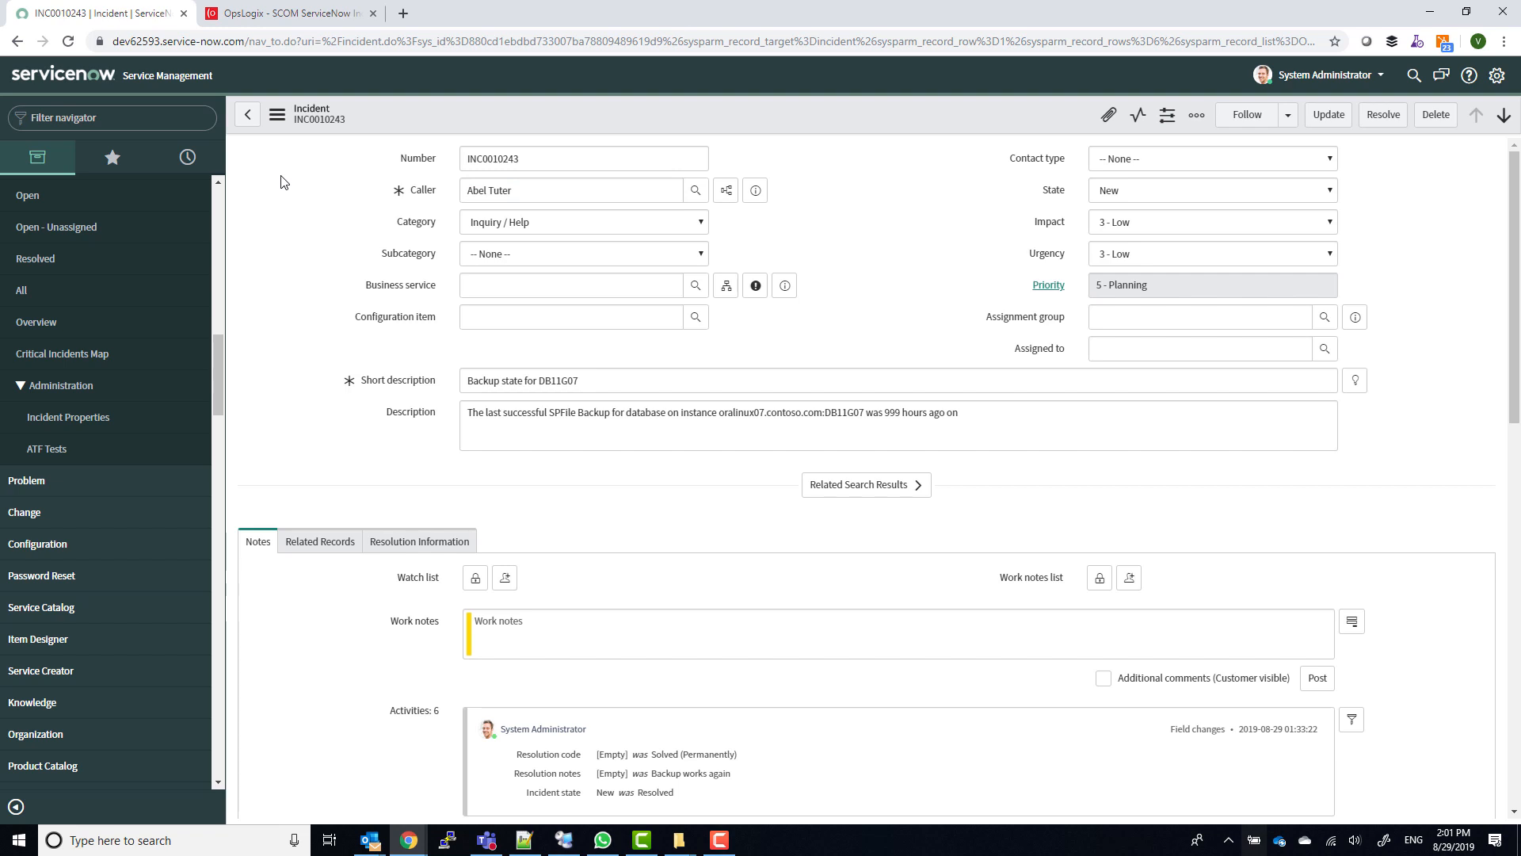
# Show the incident's XML and copy the ID value stored in the caller_id element.
pyautogui.click(277, 121)
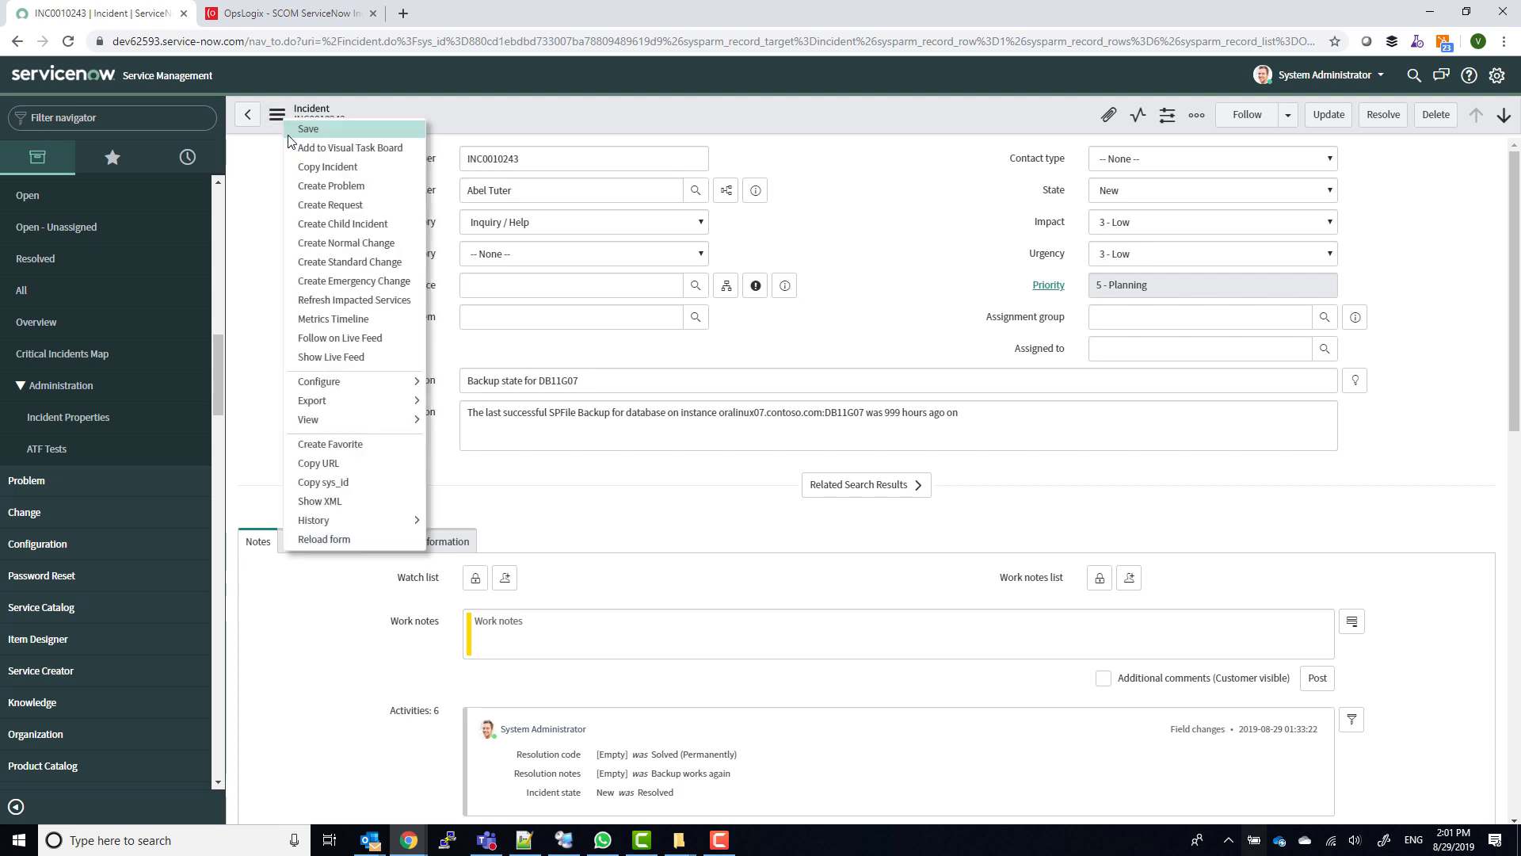
pyautogui.click(318, 501)
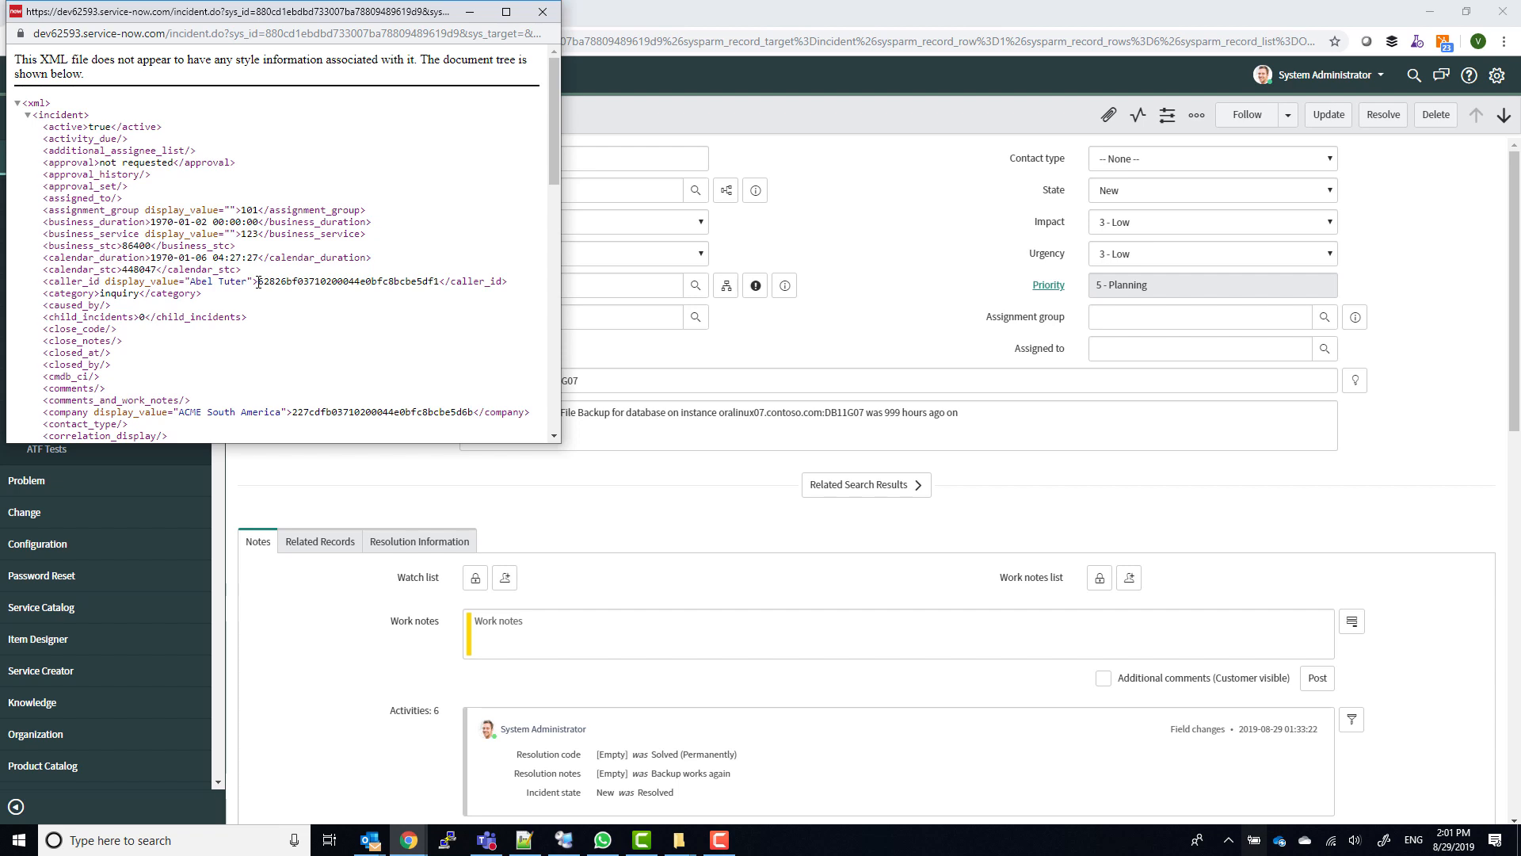
pyautogui.doubleClick(102, 281)
pyautogui.moveTo(258, 282); pyautogui.dragTo(439, 282)
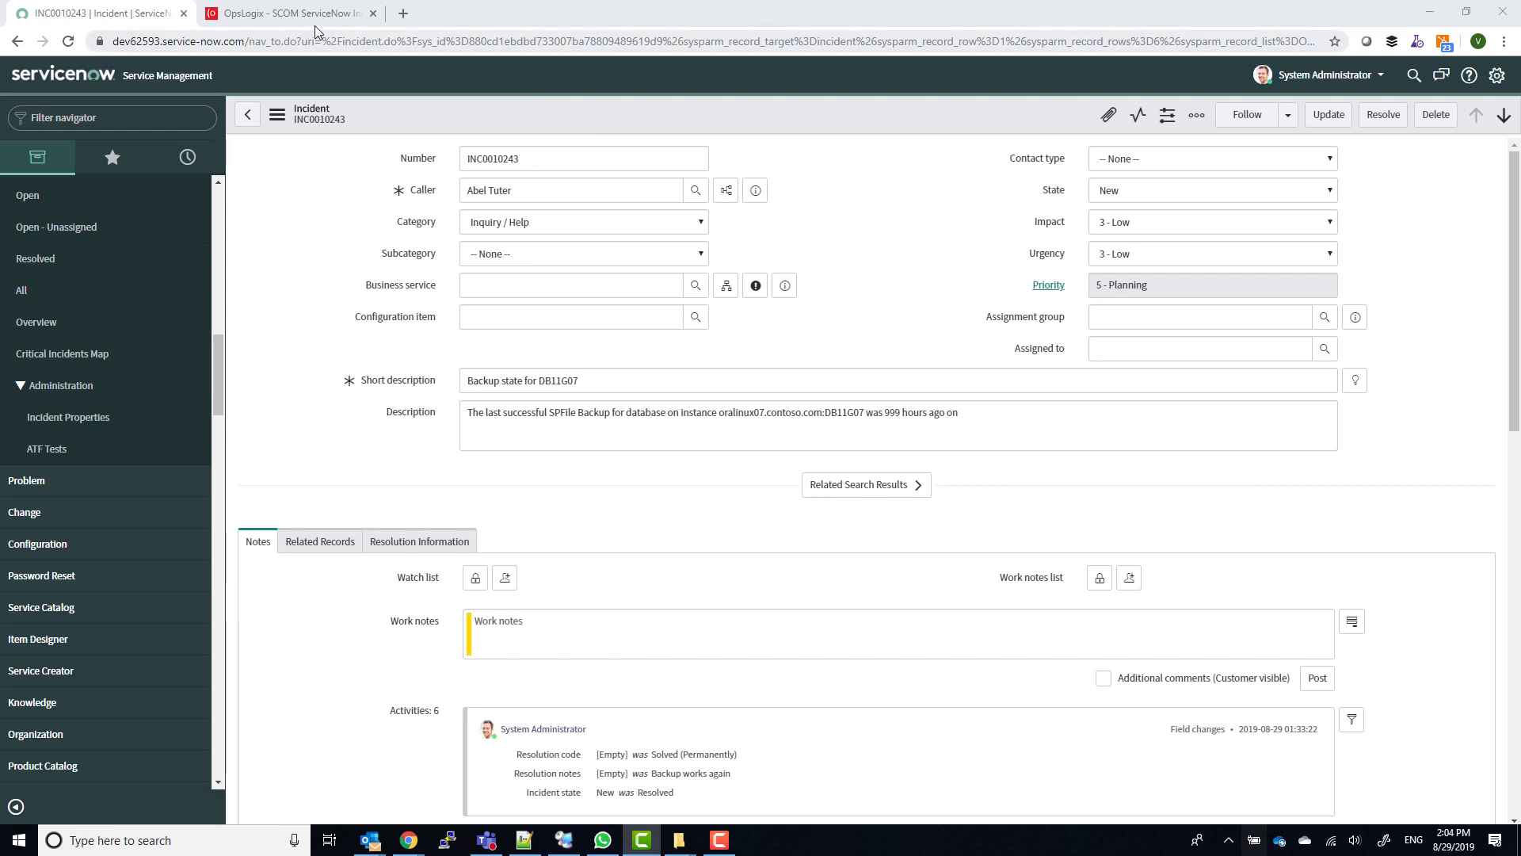
# Switch back to the OpsLogix connector configuration and add a property mapping for caller_id.
pyautogui.click(315, 19)
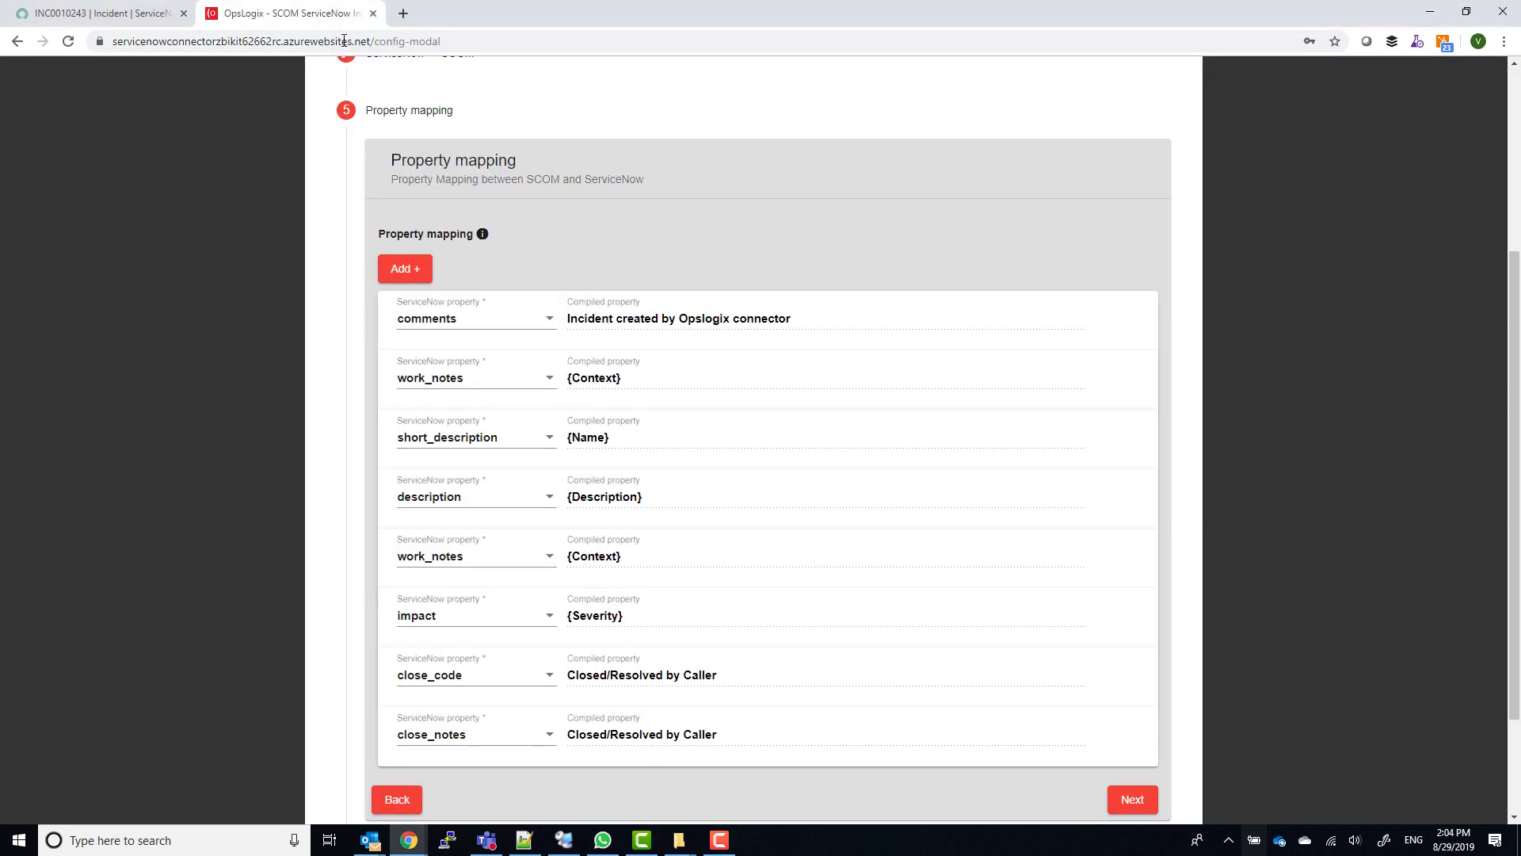
pyautogui.click(406, 268)
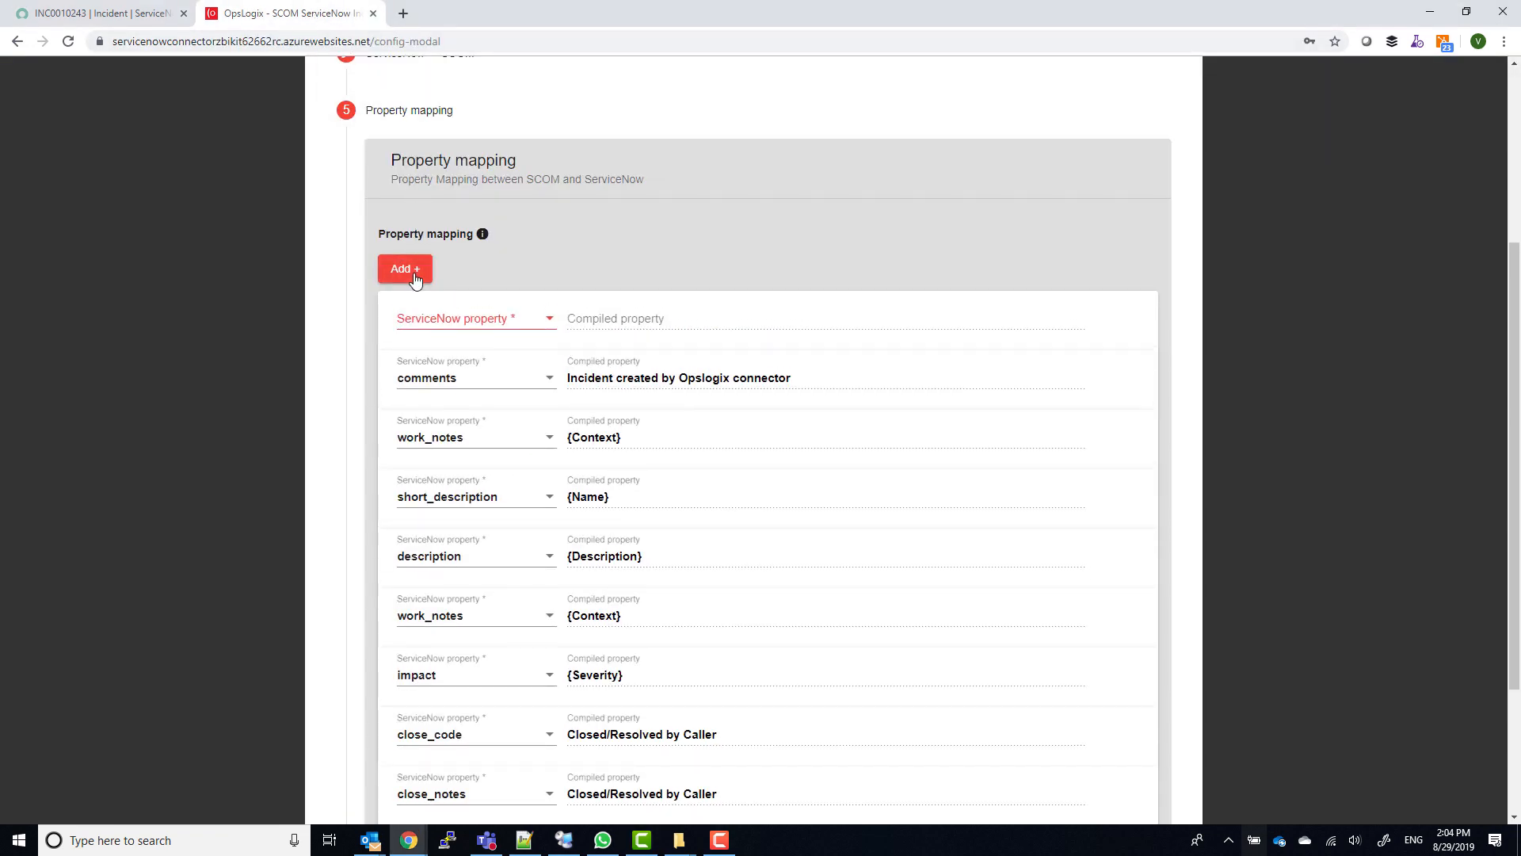
pyautogui.click(552, 321)
pyautogui.scroll(-6, 523, 379)
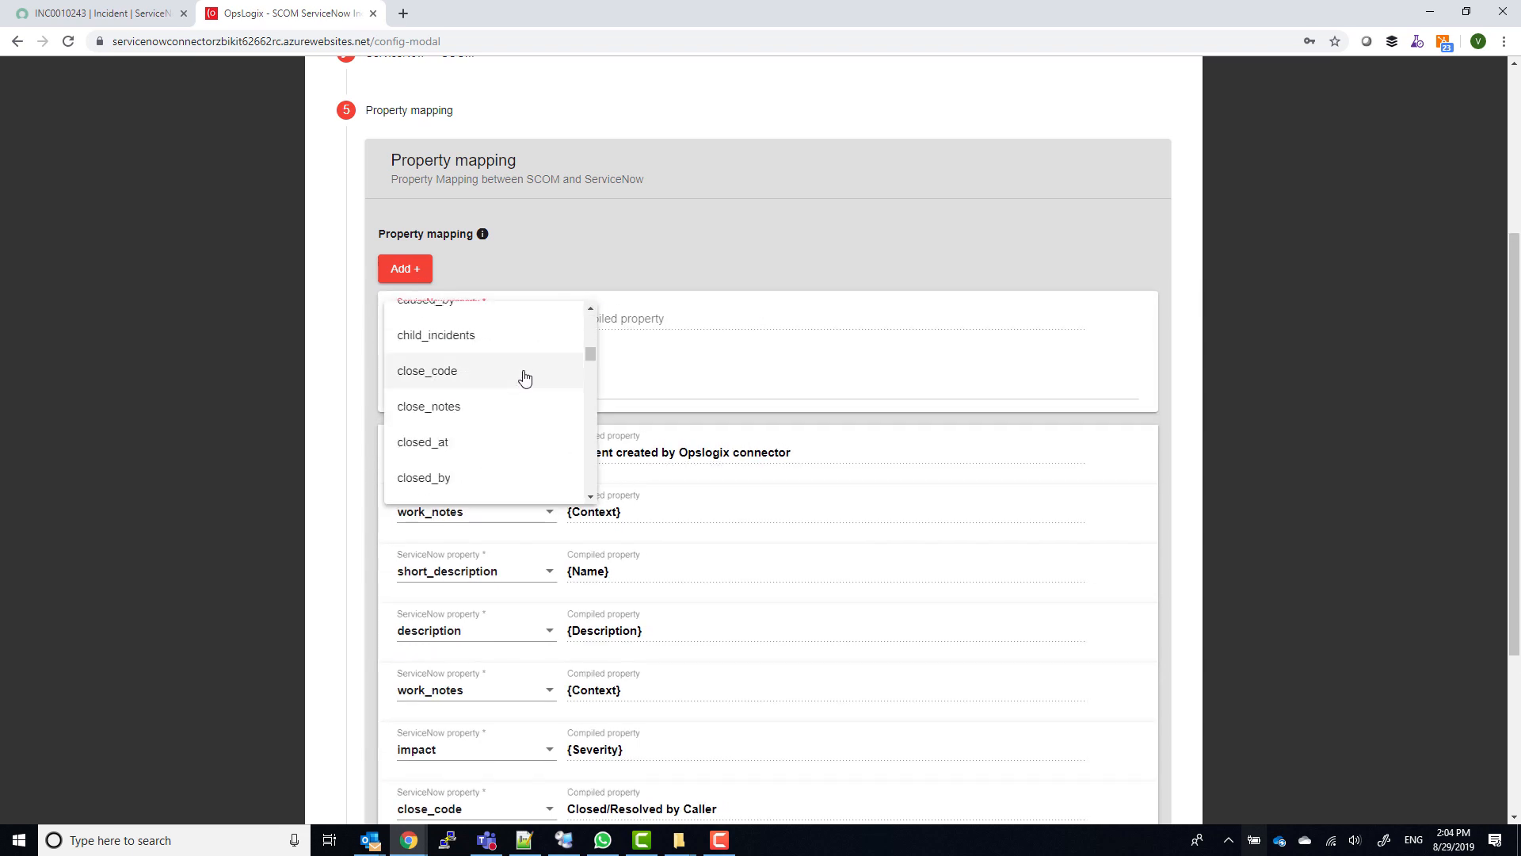
pyautogui.scroll(-1, 521, 379)
pyautogui.scroll(3, 521, 380)
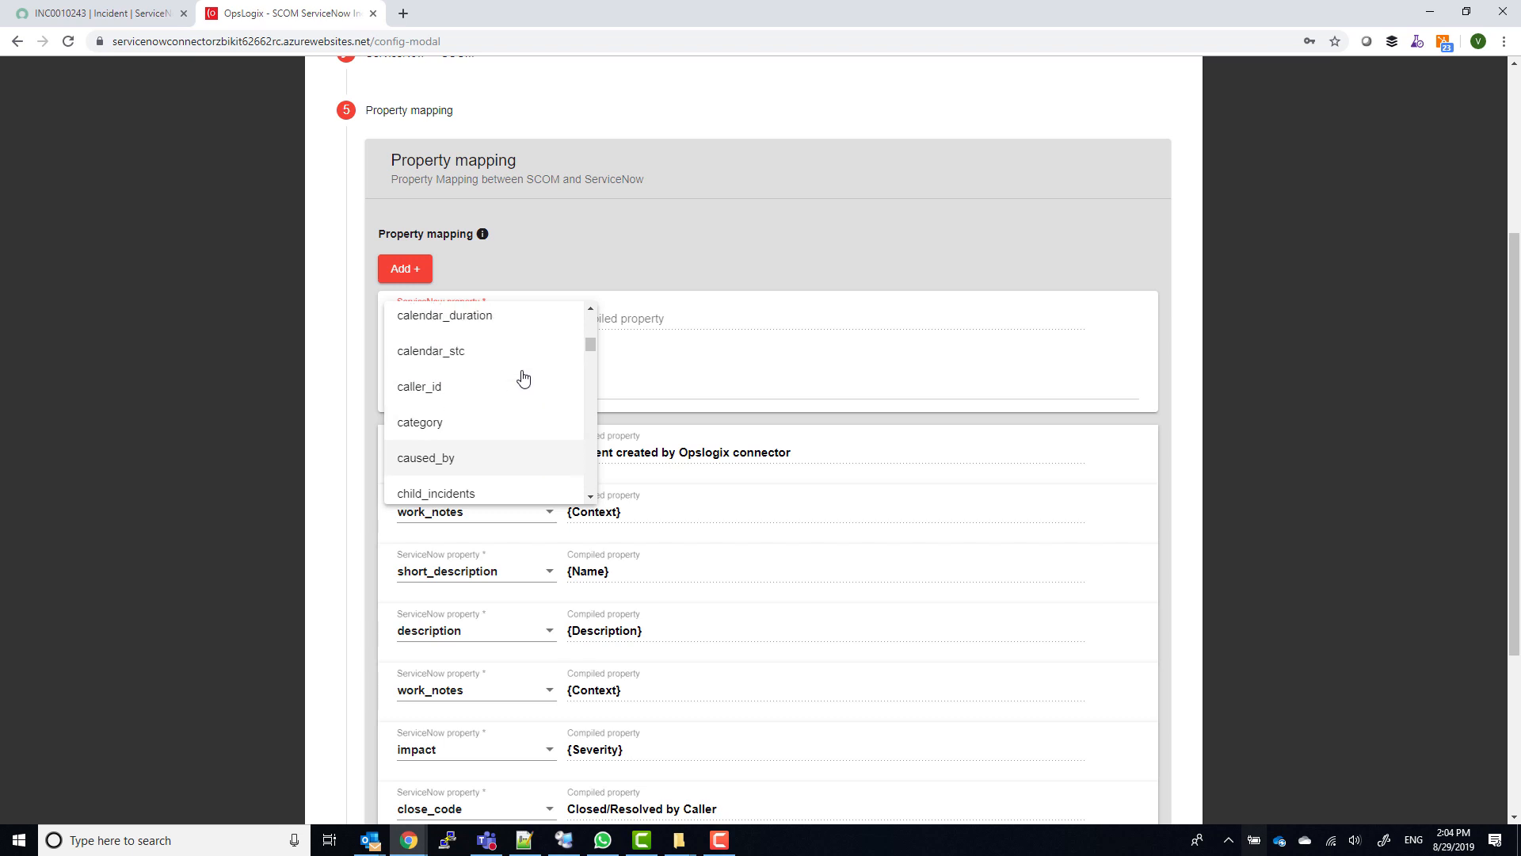
pyautogui.click(465, 386)
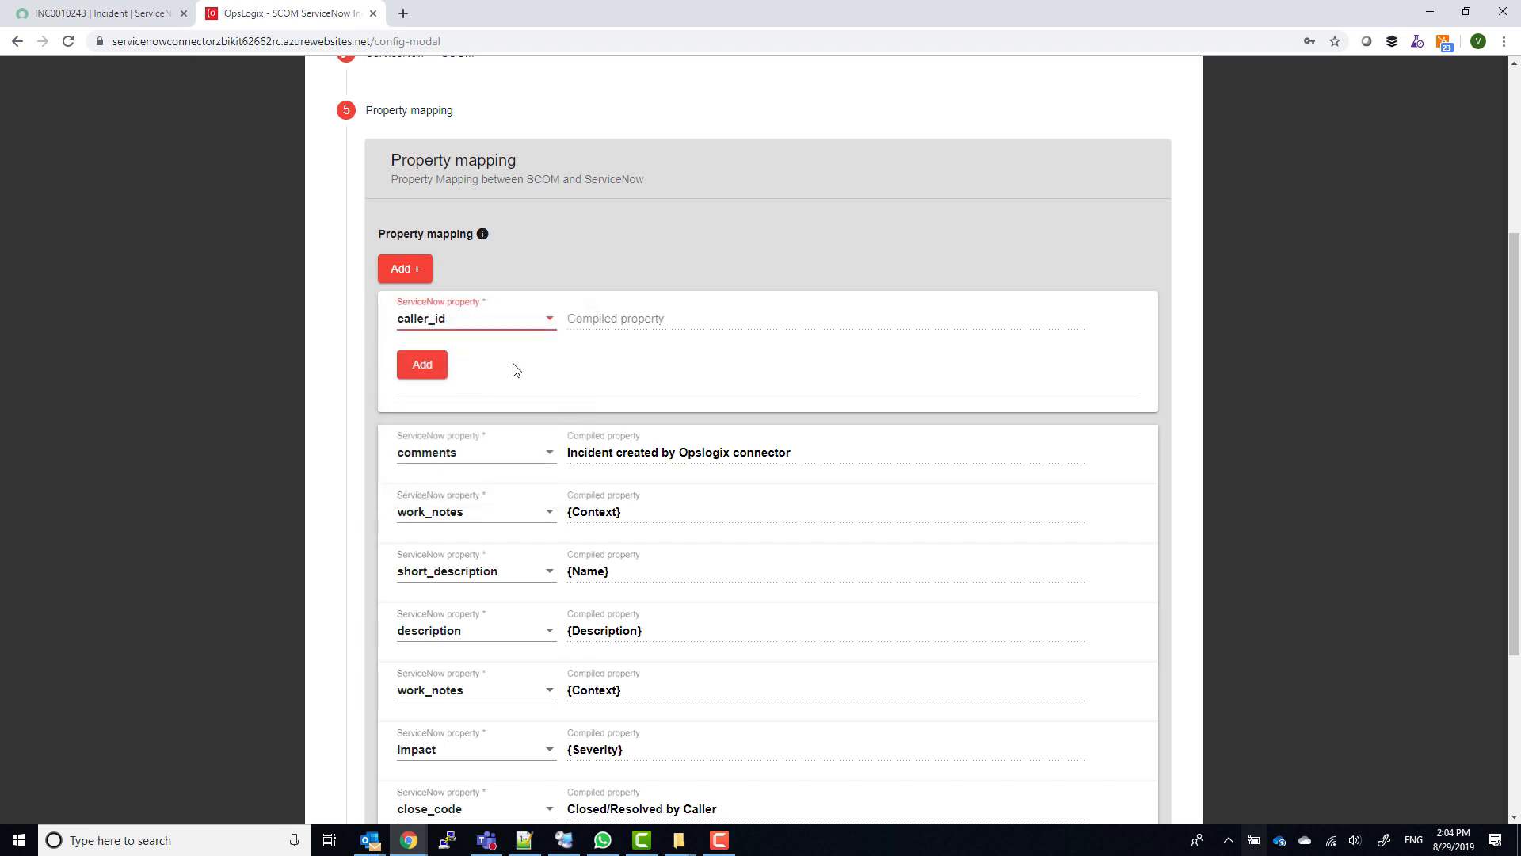
# Give the caller_id mapping a static property containing the copied caller ID.
pyautogui.click(422, 366)
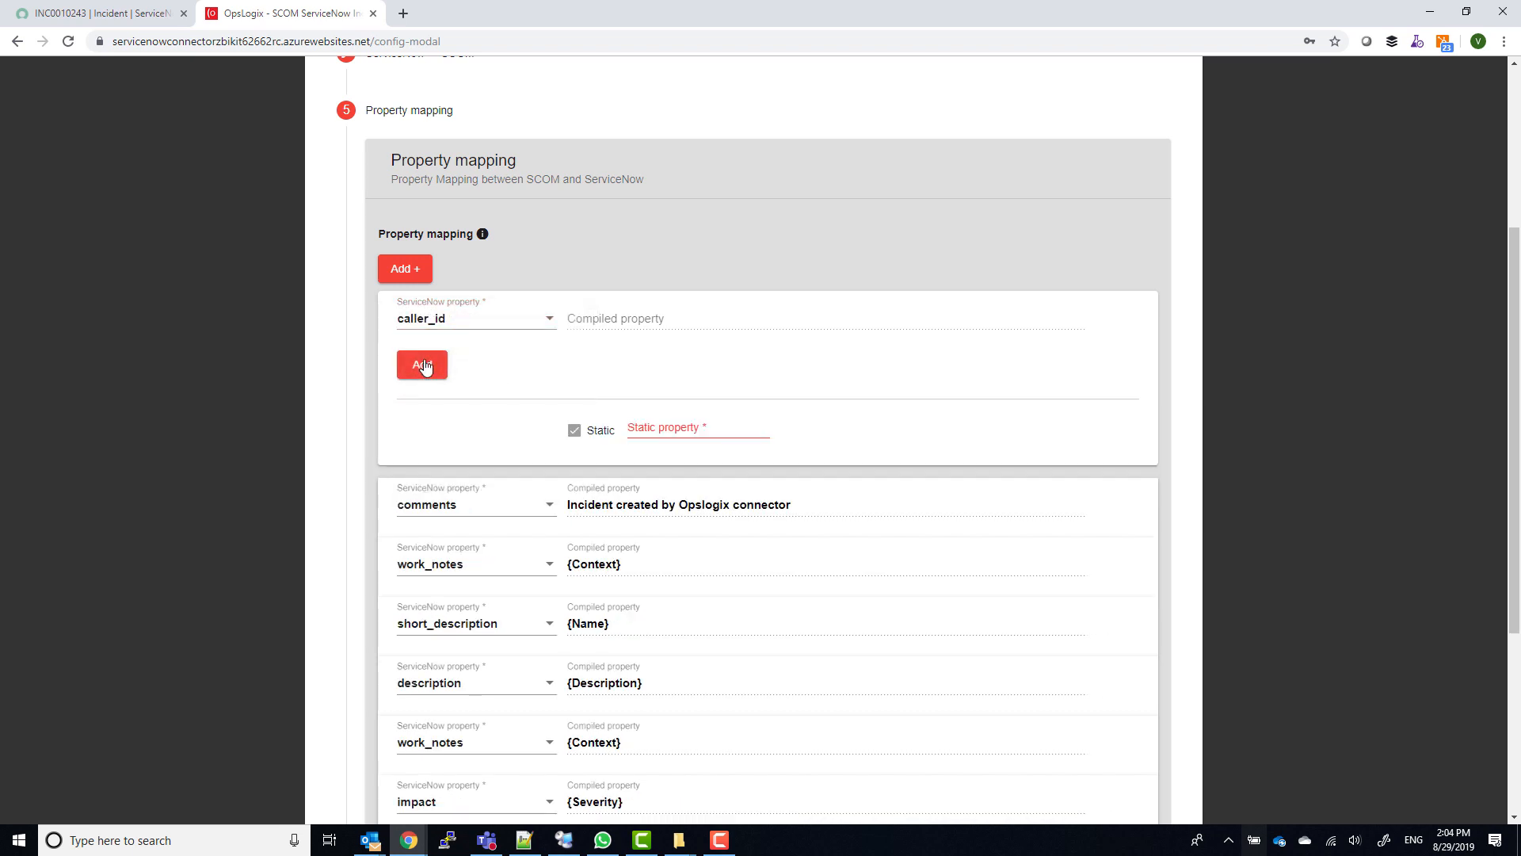
pyautogui.click(659, 429)
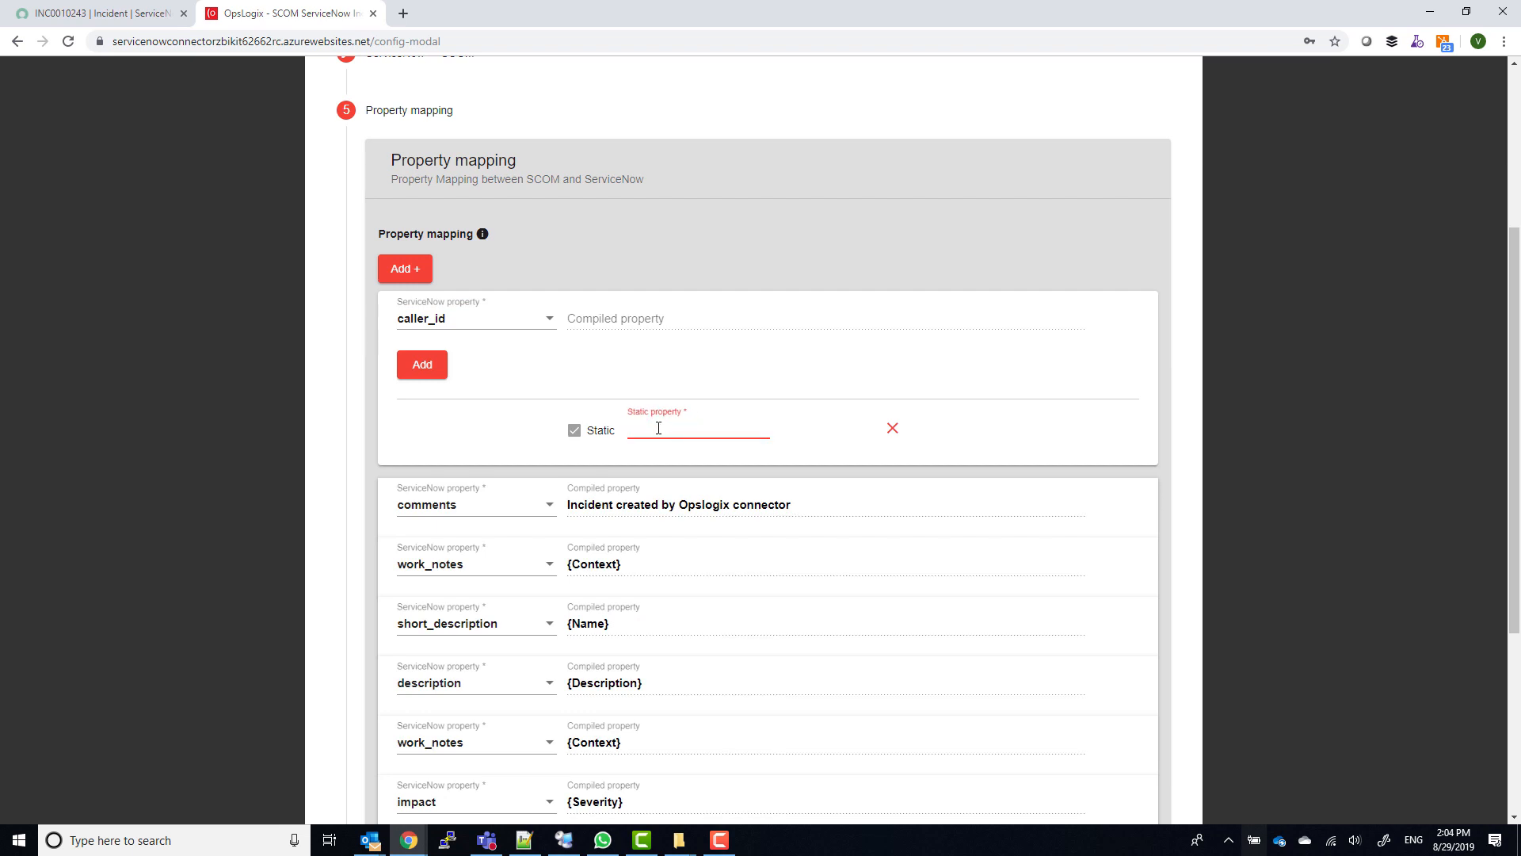
pyautogui.hotkey('ctrl', 'v')
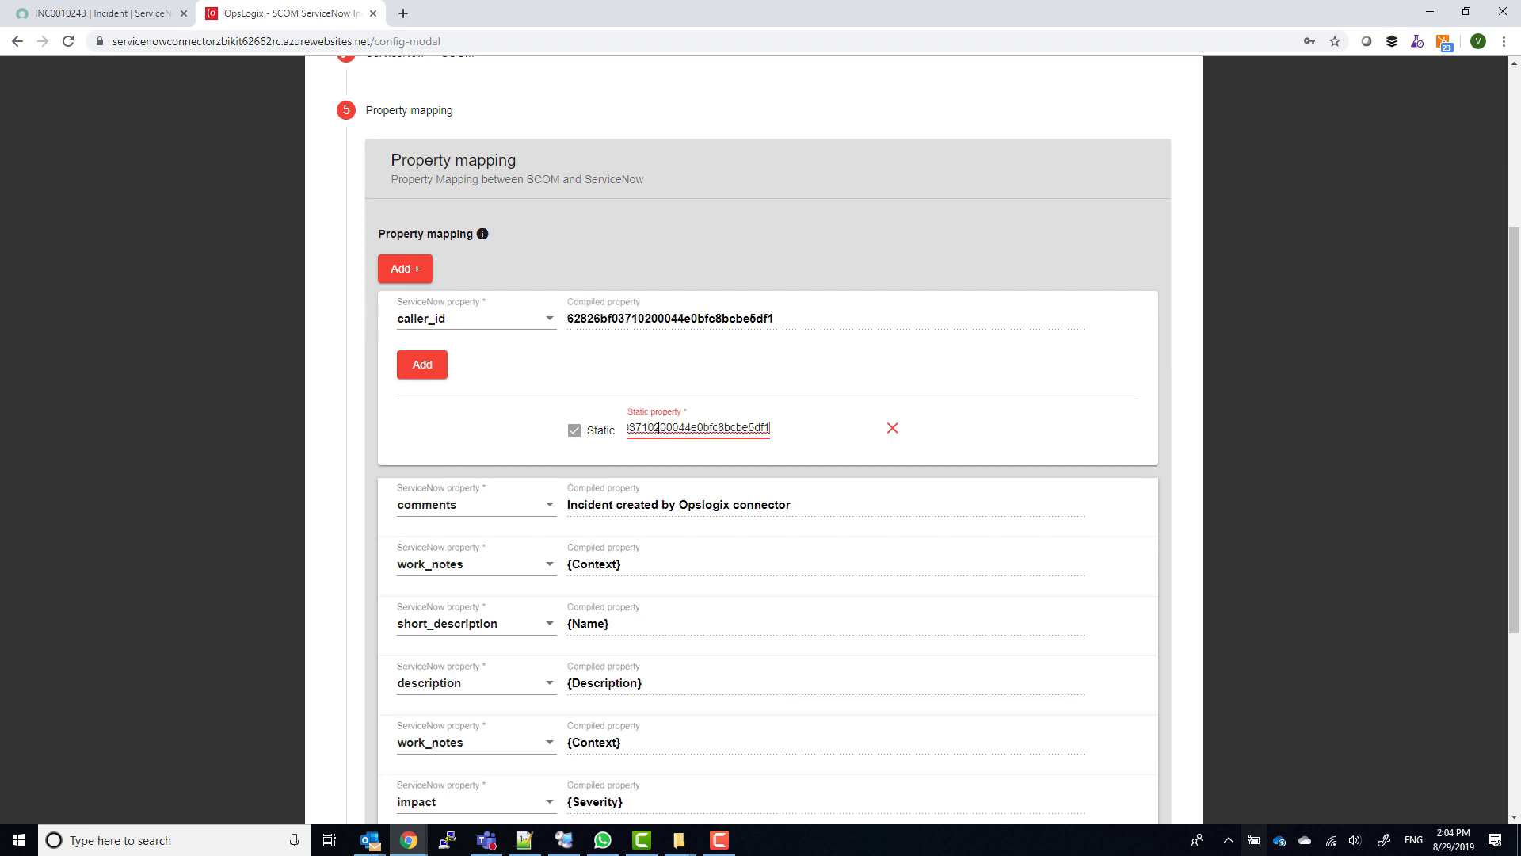
pyautogui.click(787, 324)
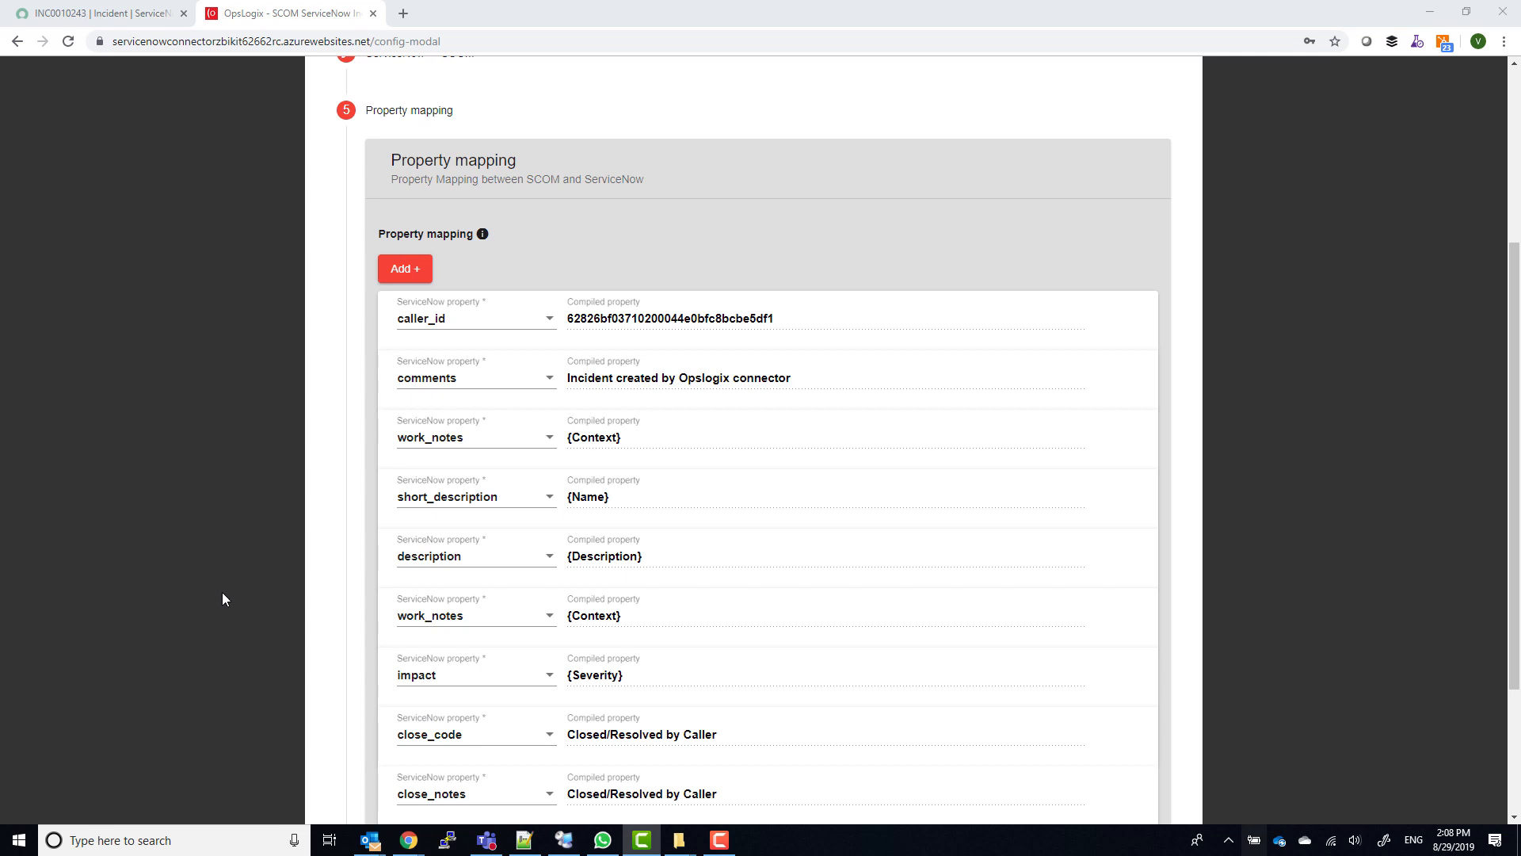
# Add the static text "SCOM " to the description mapping, placed before the SCOM Description property.
pyautogui.click(802, 553)
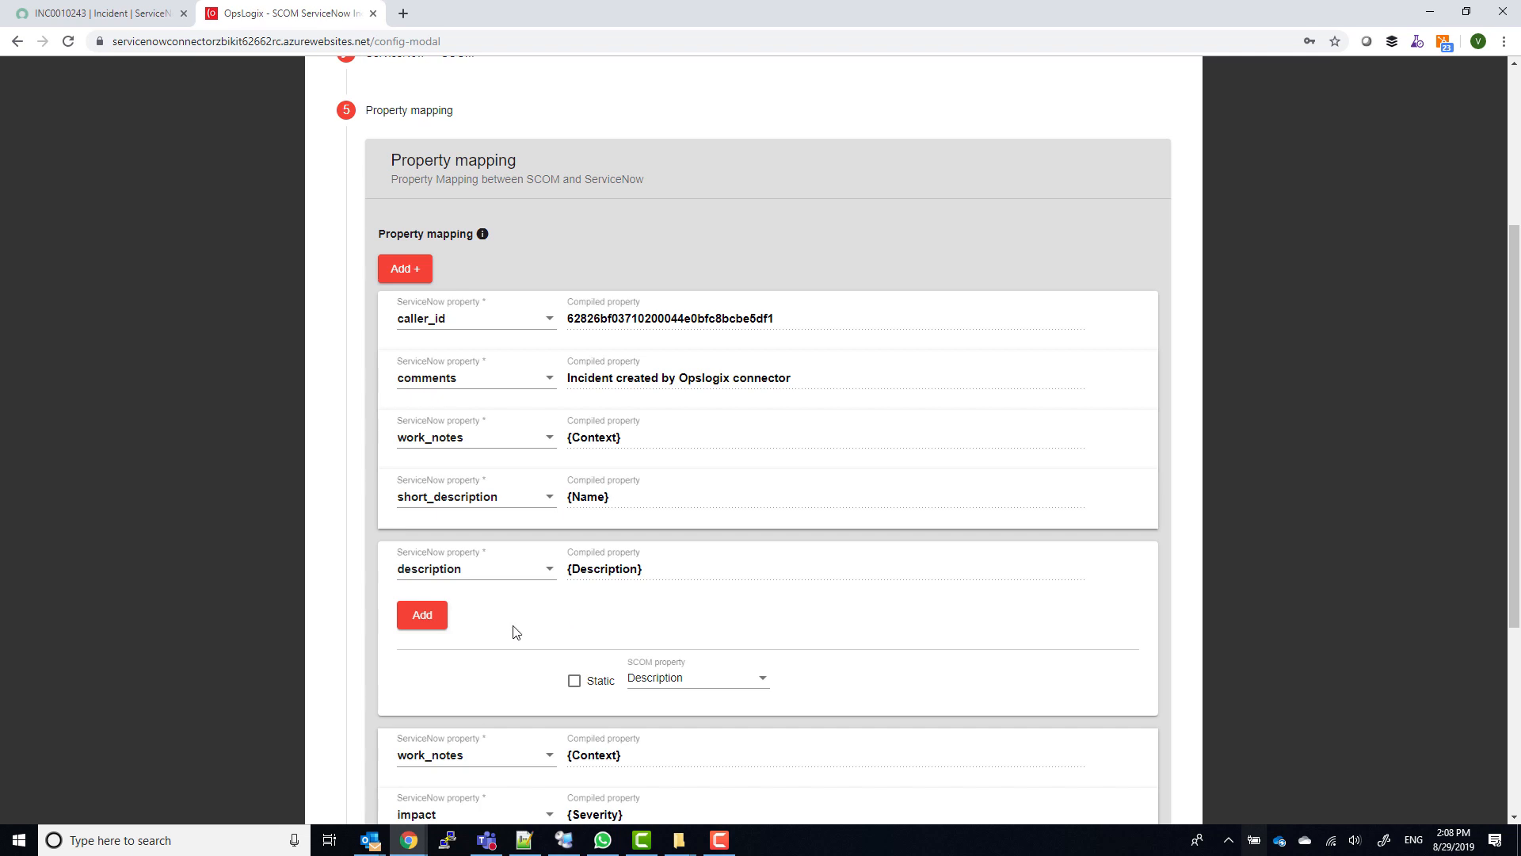
pyautogui.click(424, 617)
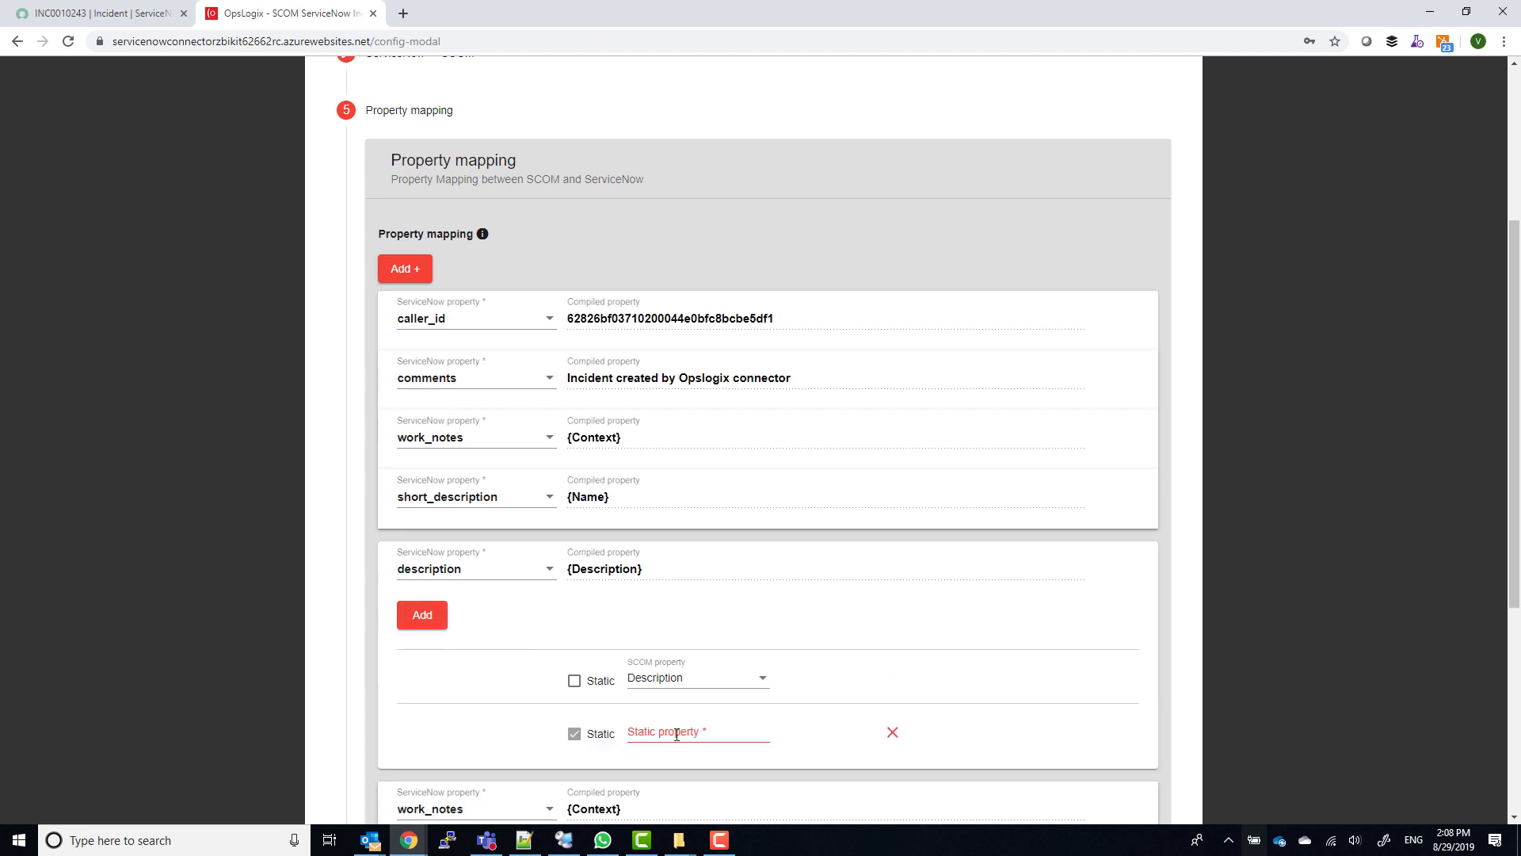
pyautogui.click(676, 733)
pyautogui.moveTo(530, 726); pyautogui.dragTo(531, 656)
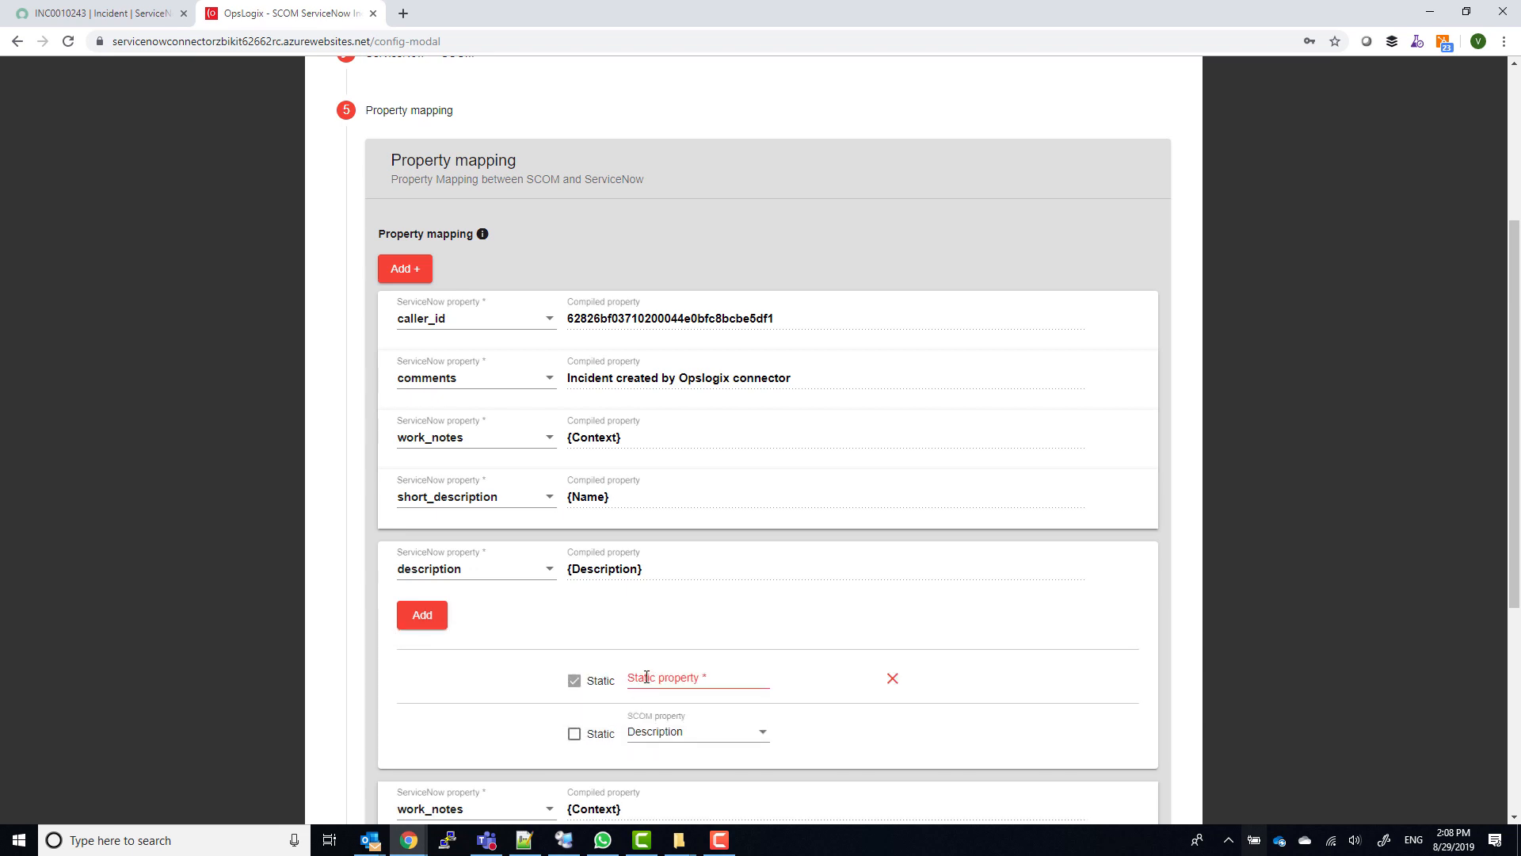
pyautogui.click(647, 677)
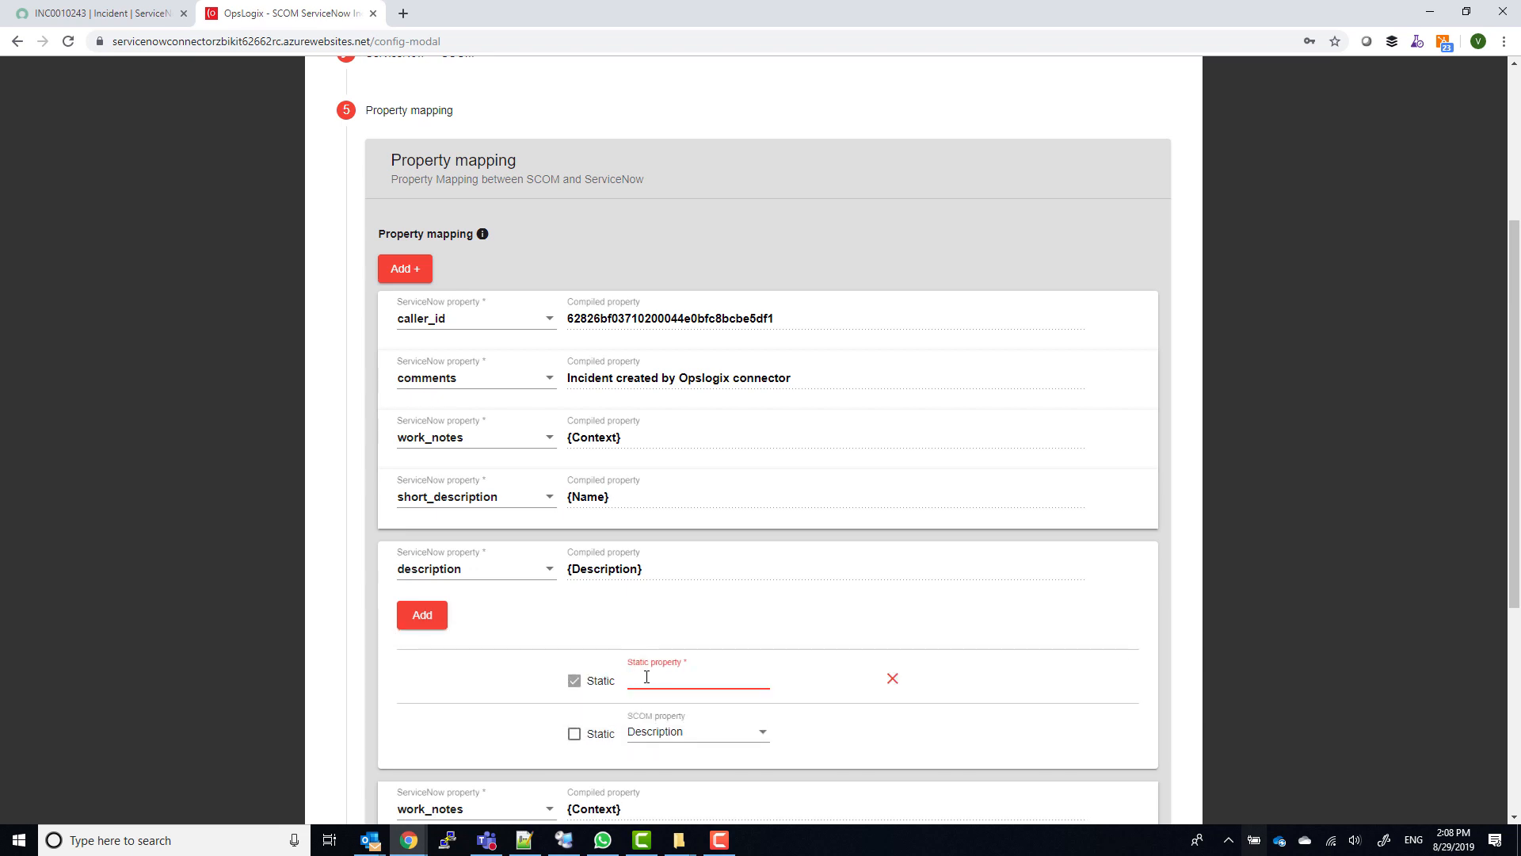
pyautogui.write('SCOM')
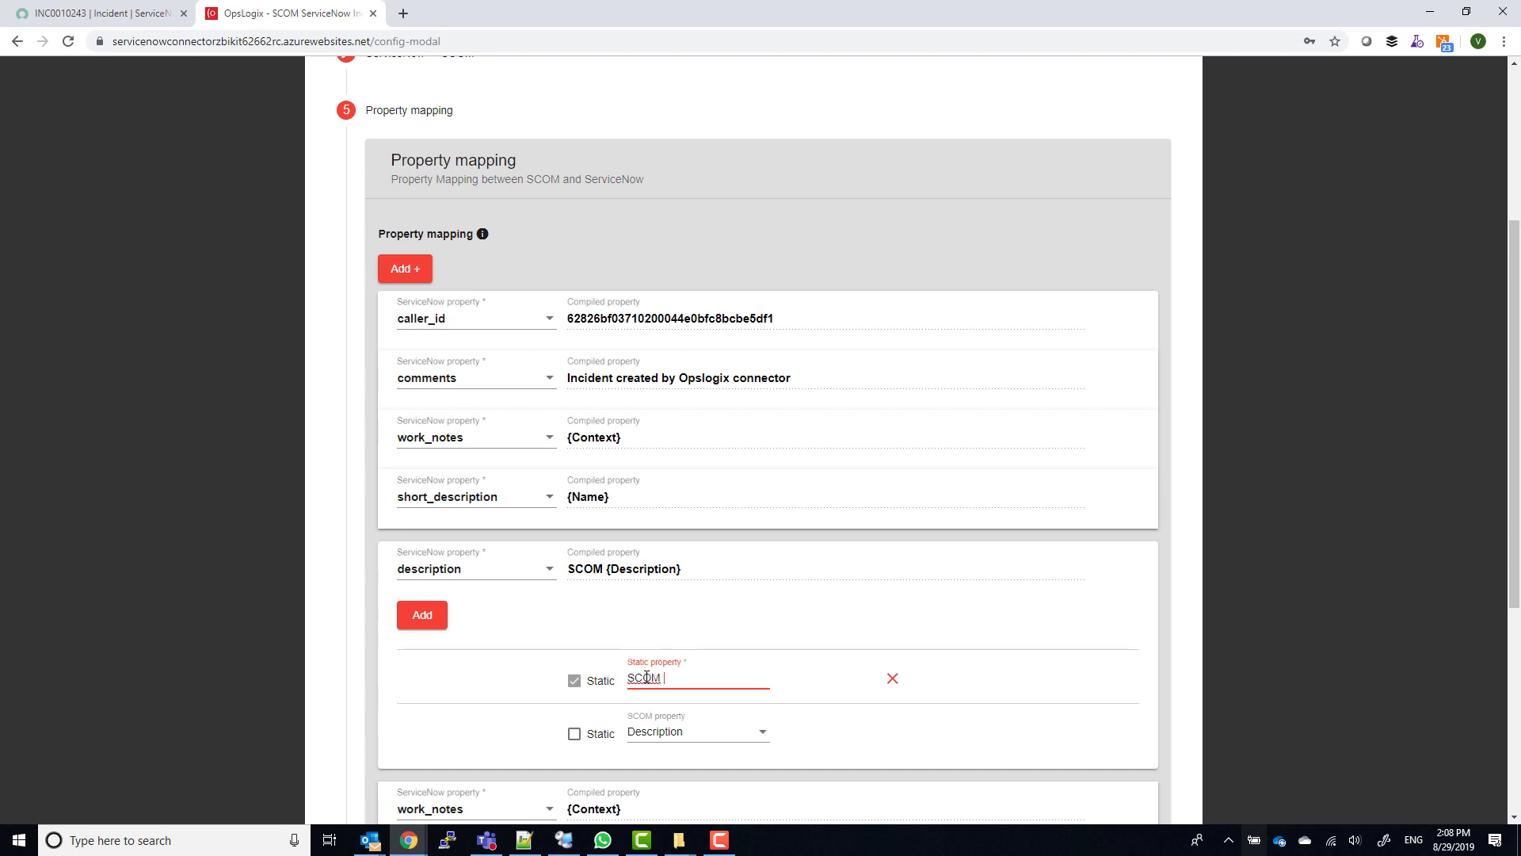
pyautogui.click(774, 570)
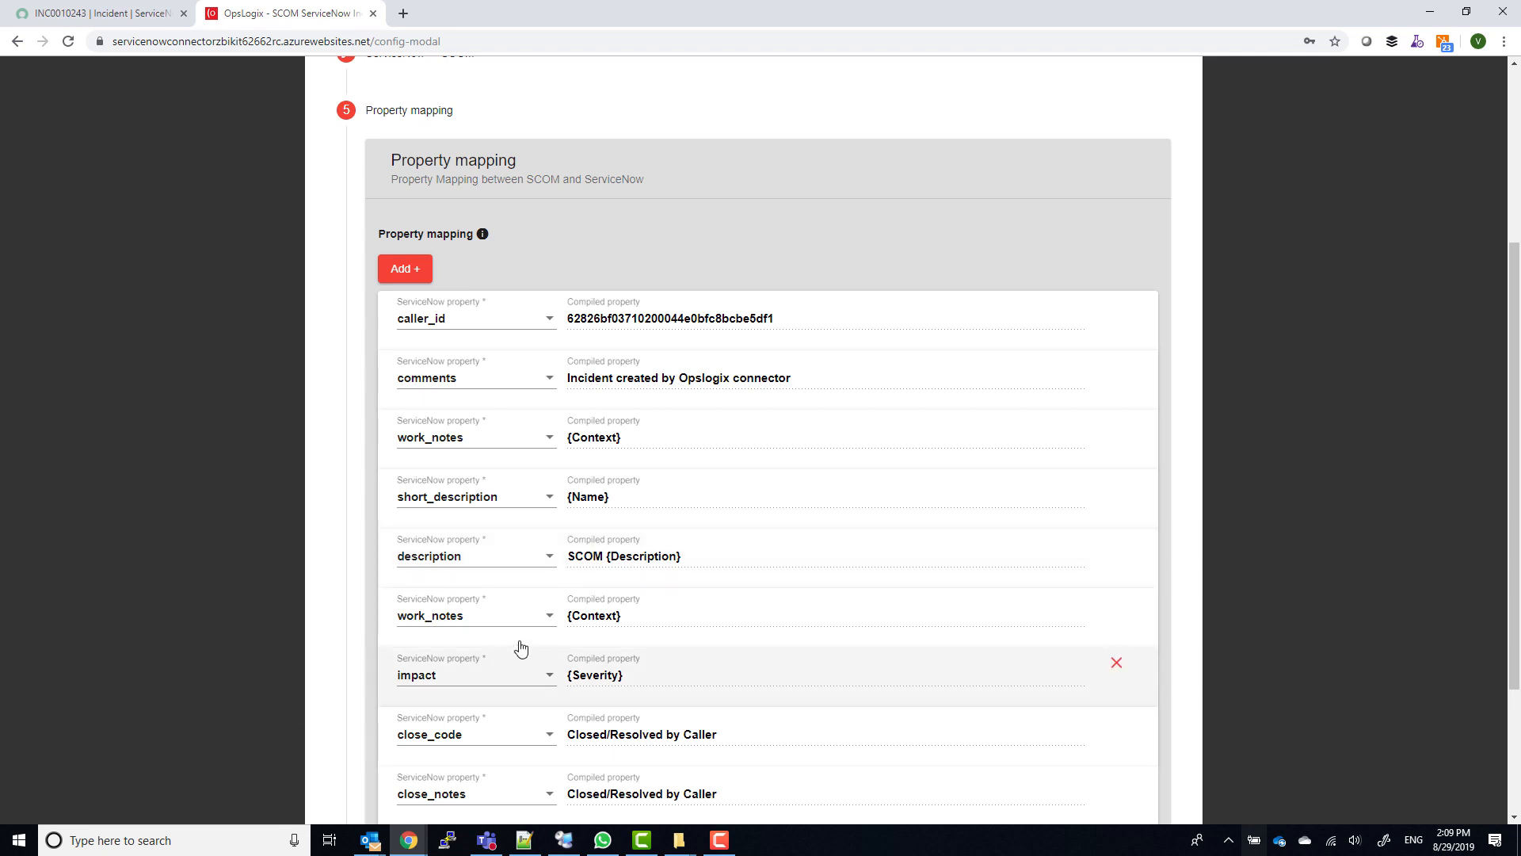
pyautogui.scroll(-2, 1110, 631)
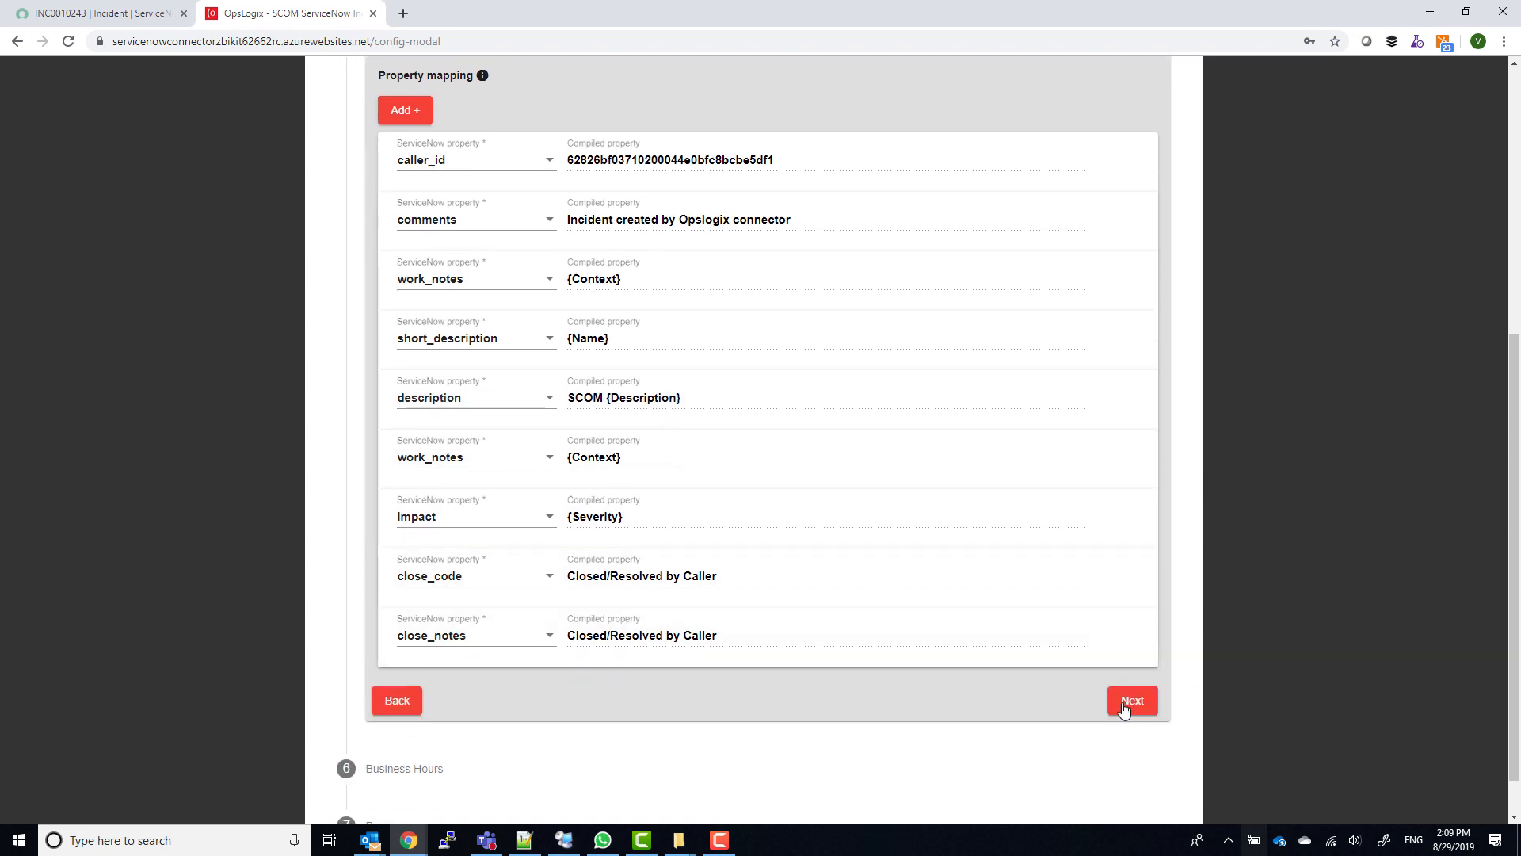